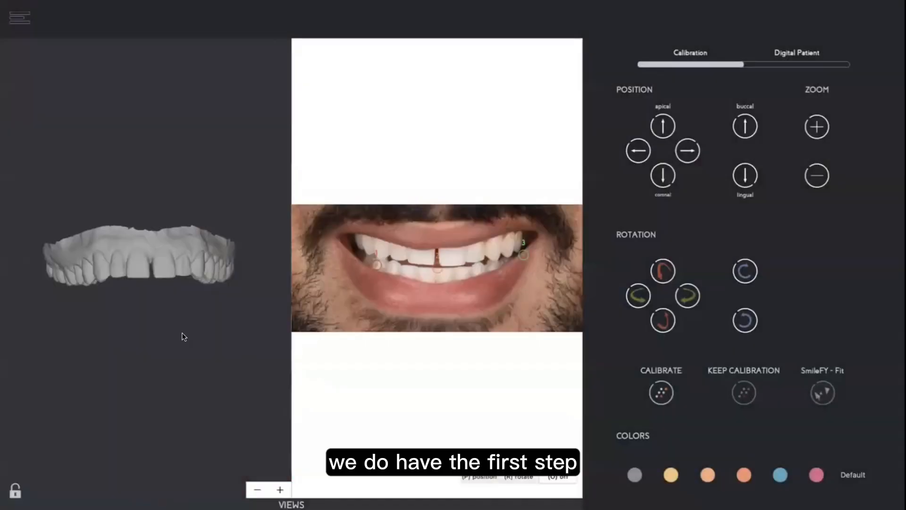
Mark three reference points on the incisal edges and canine tip of the 3D upper arch model.
drag(182, 332, 175, 356)
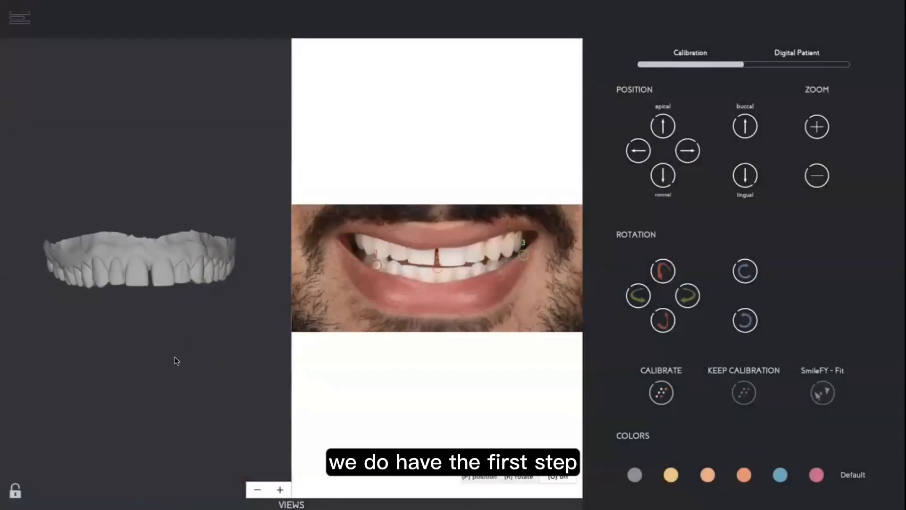
scroll(175, 353, up, 5)
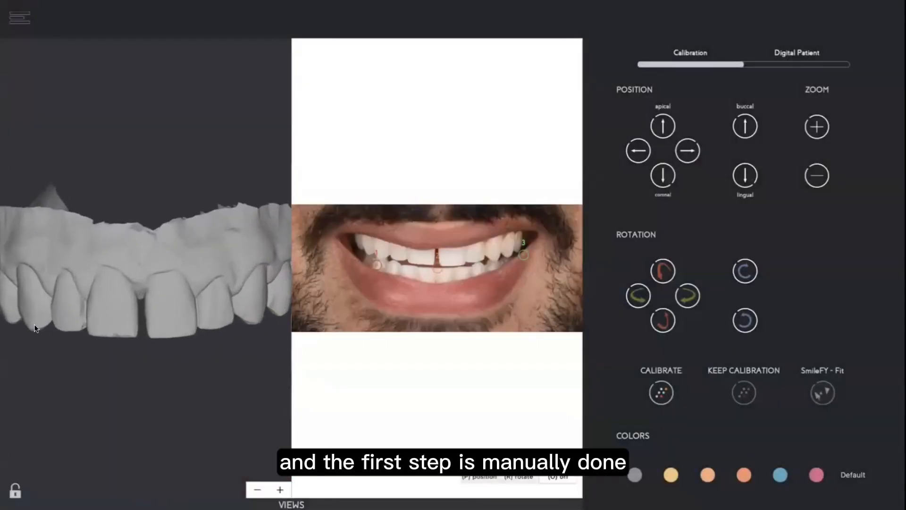
click(29, 329)
click(149, 335)
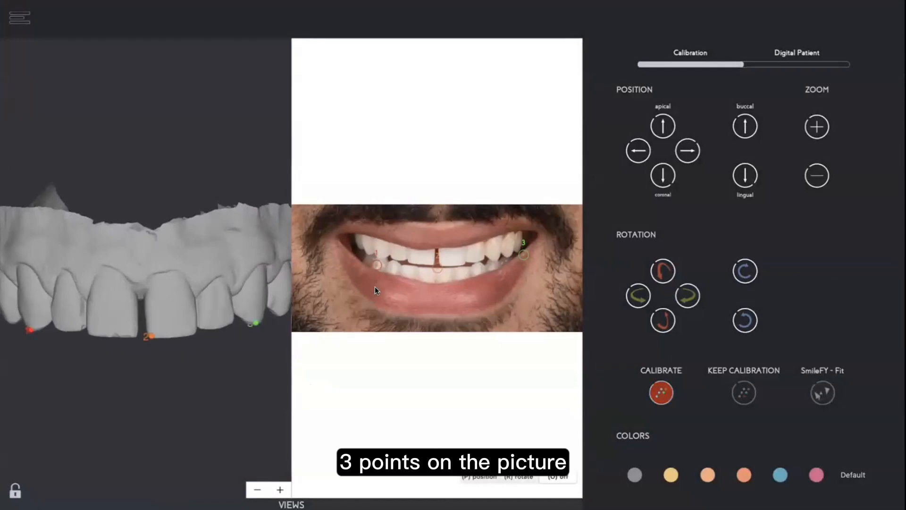
Place the three matching points on the corresponding teeth in the patient's smile photo.
scroll(374, 287, up, 3)
drag(348, 254, 350, 241)
mouse_move(446, 278)
mouse_down()
mouse_move(454, 268)
mouse_move(455, 276)
mouse_up()
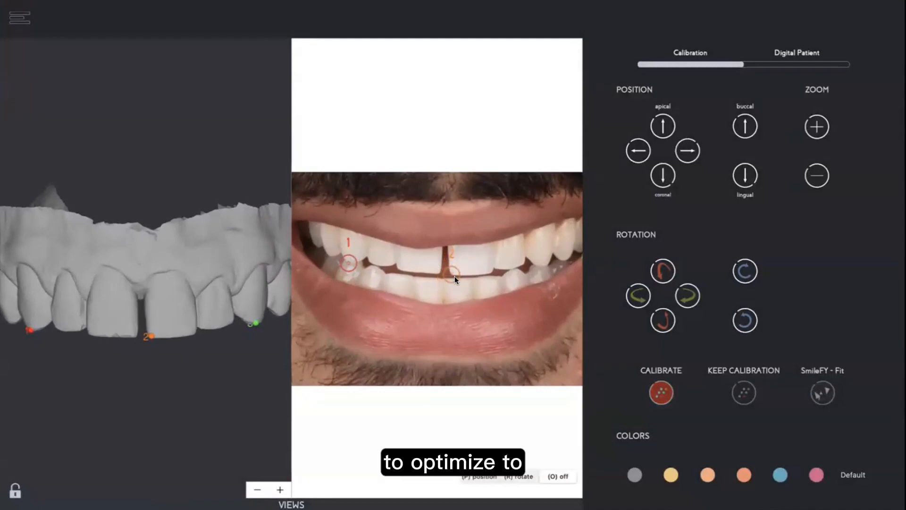
drag(511, 302, 478, 312)
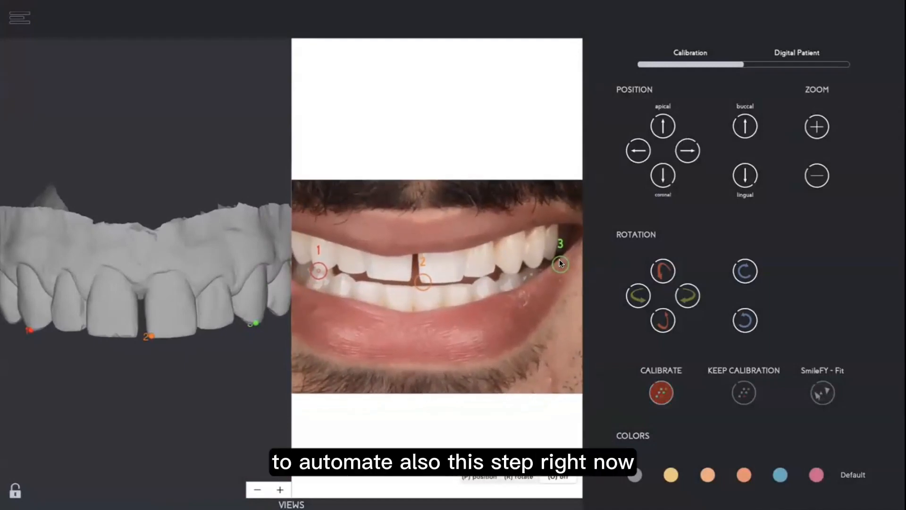
drag(558, 263, 505, 270)
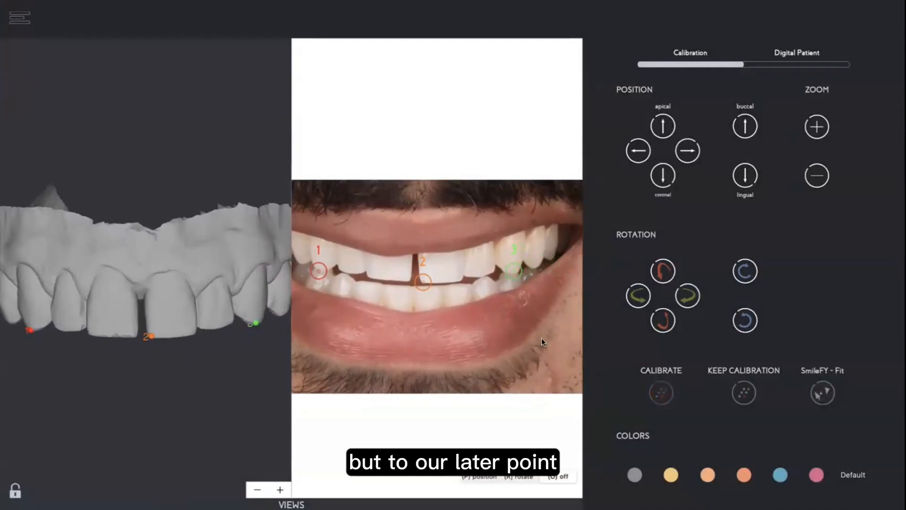
Calibrate the scan to the photo and nudge the overlaid arch one step coronally.
click(660, 391)
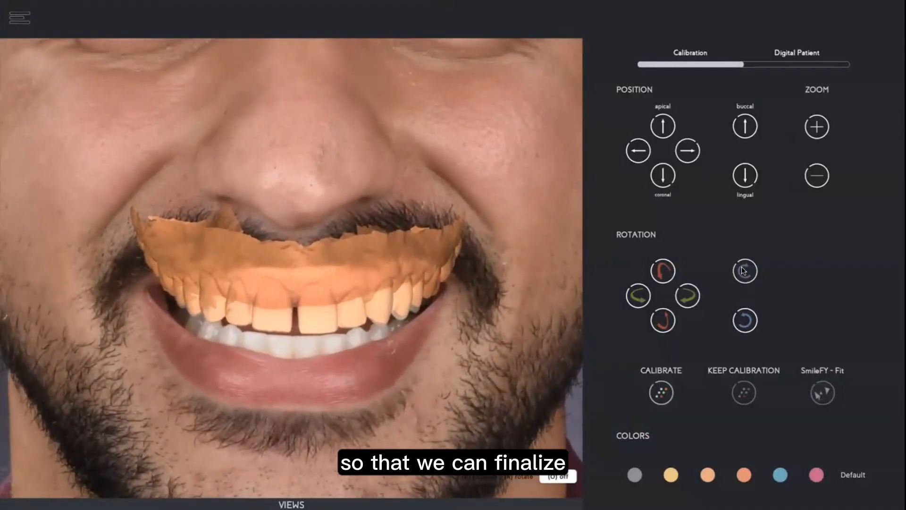
click(662, 175)
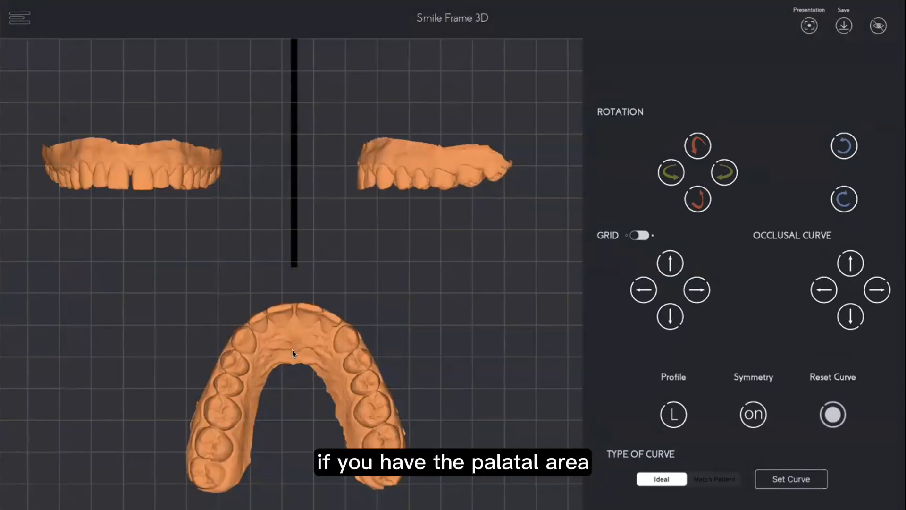
Shift the grid three steps to the right to align it with the scan midline.
click(695, 290)
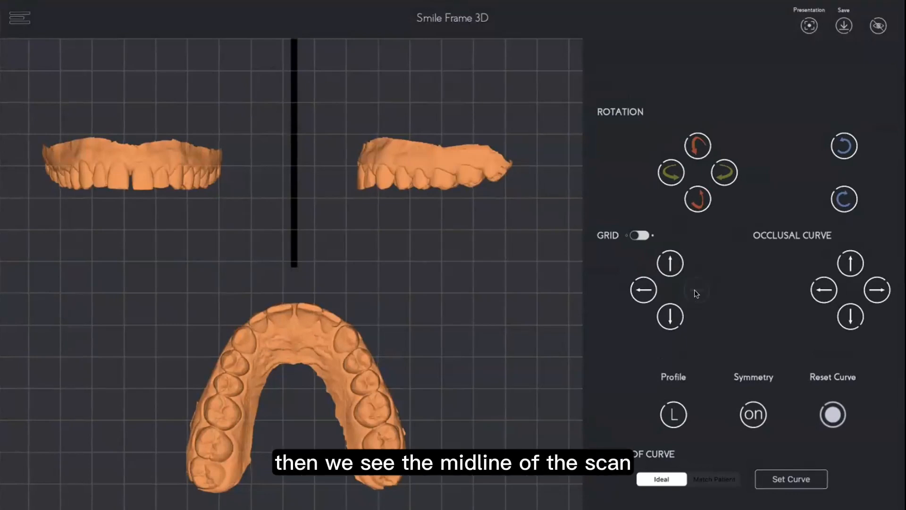
click(694, 290)
click(694, 290)
click(695, 290)
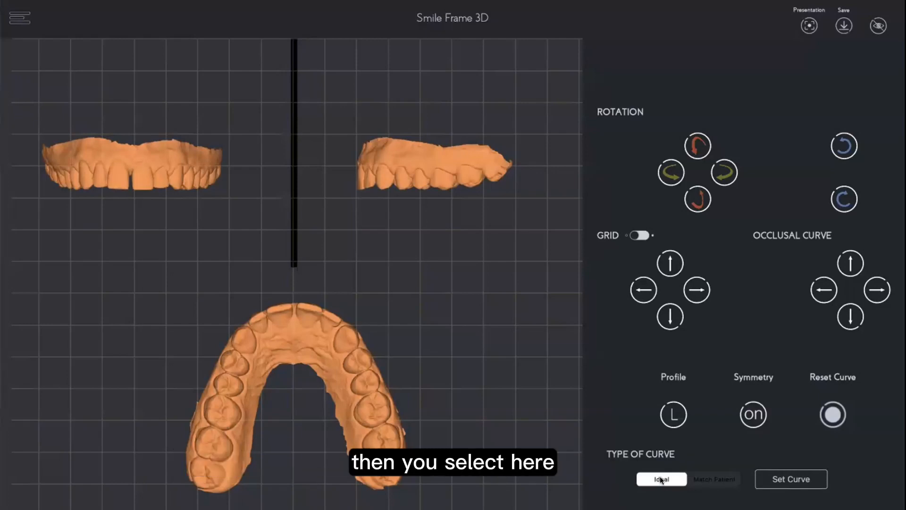
Choose the Ideal occlusal curve type and set the curve.
click(659, 477)
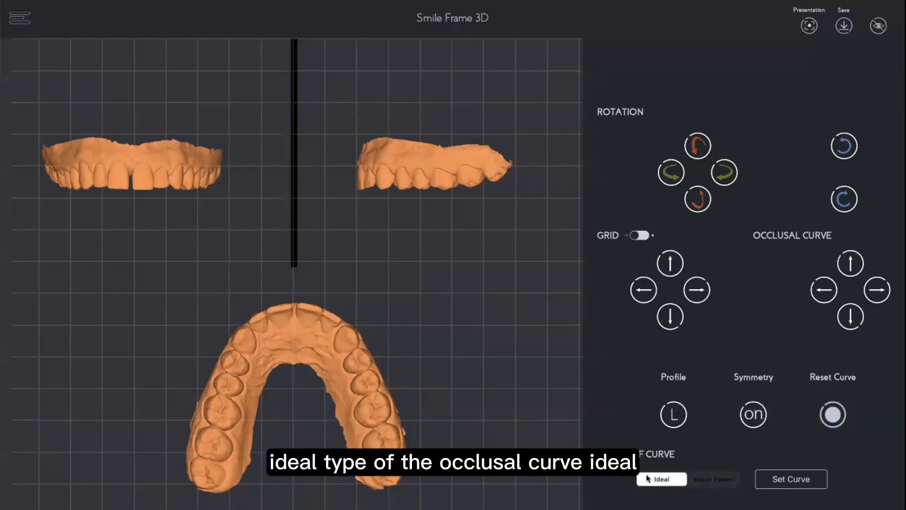
click(799, 484)
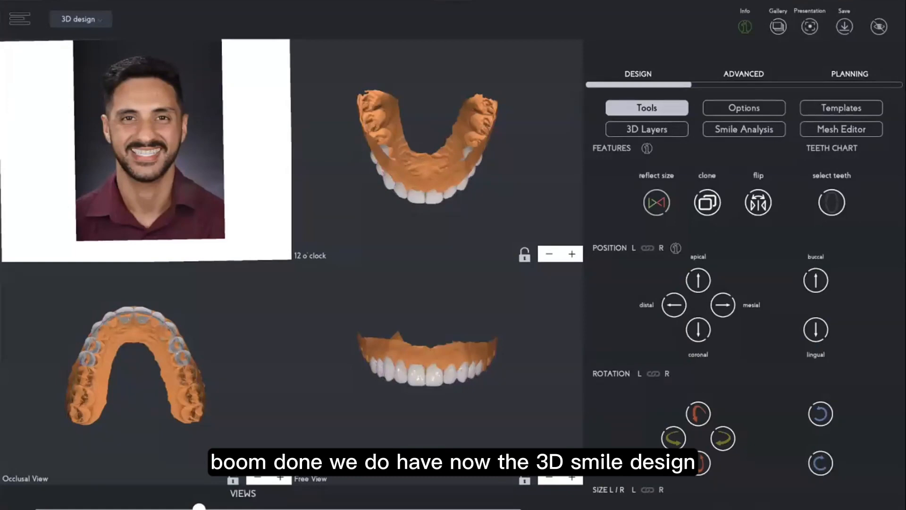
Open the 3D-Fy templates and review the Form, Embrasures, Incisal Edges and Buccal Surfaces options.
drag(522, 212, 520, 194)
scroll(547, 174, up, 5)
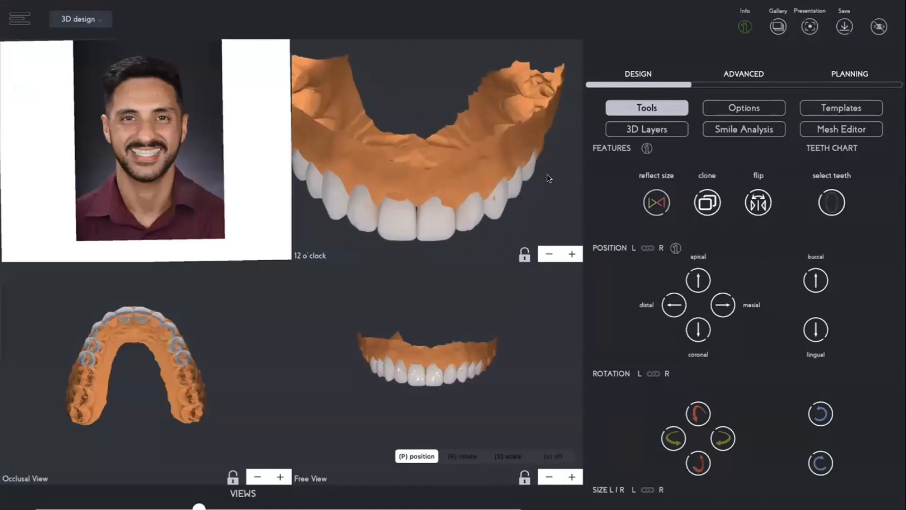
click(851, 107)
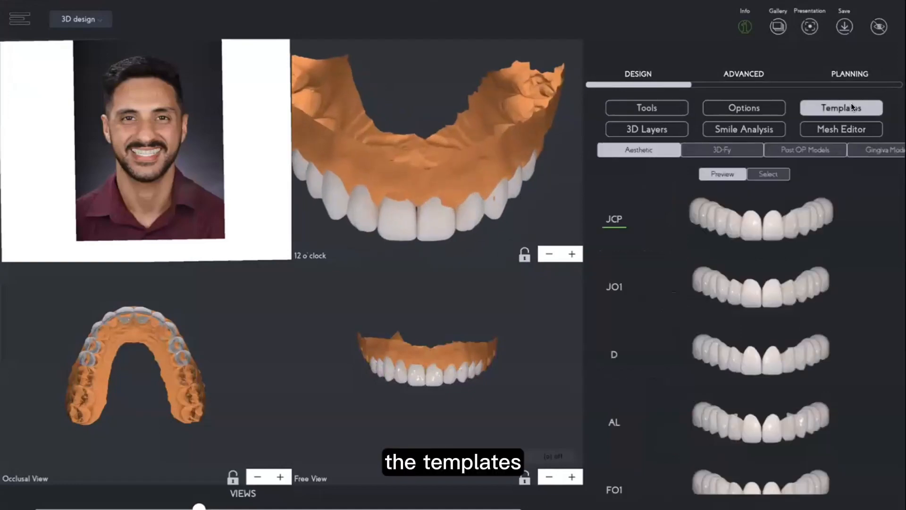
click(727, 152)
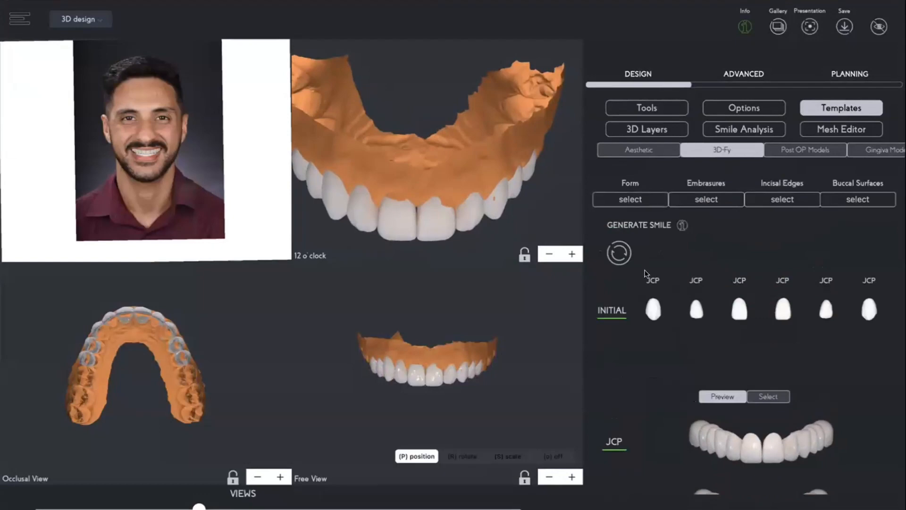
click(714, 198)
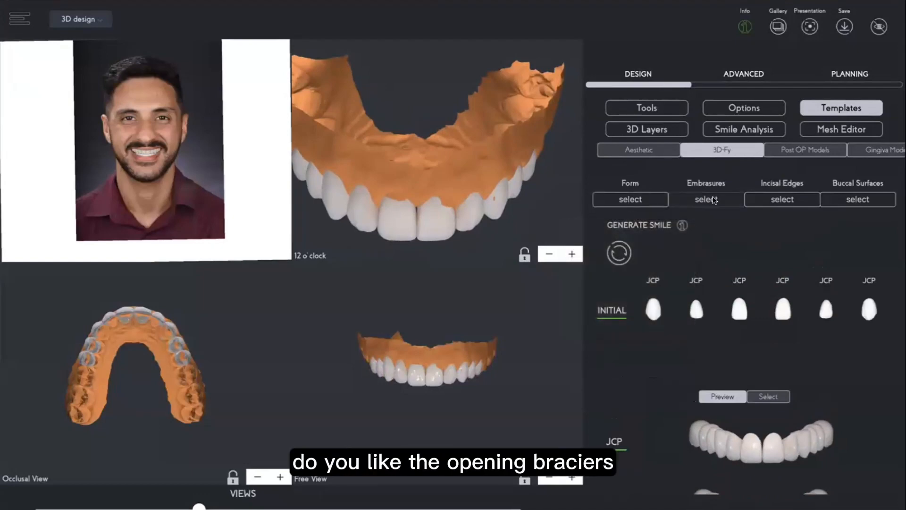
click(770, 198)
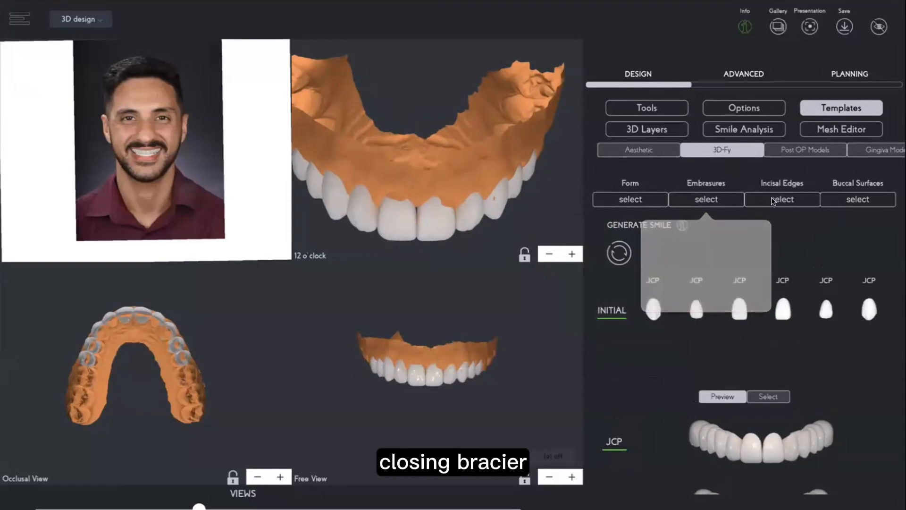
click(840, 198)
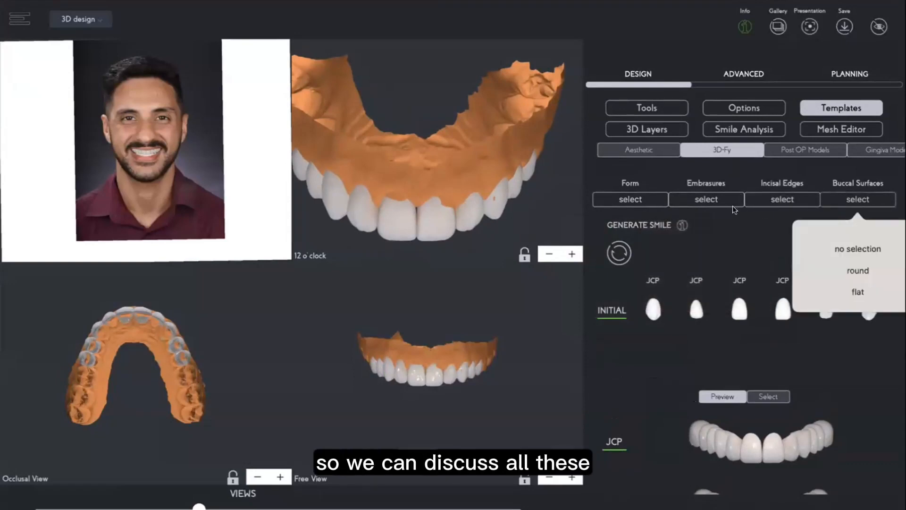
click(755, 223)
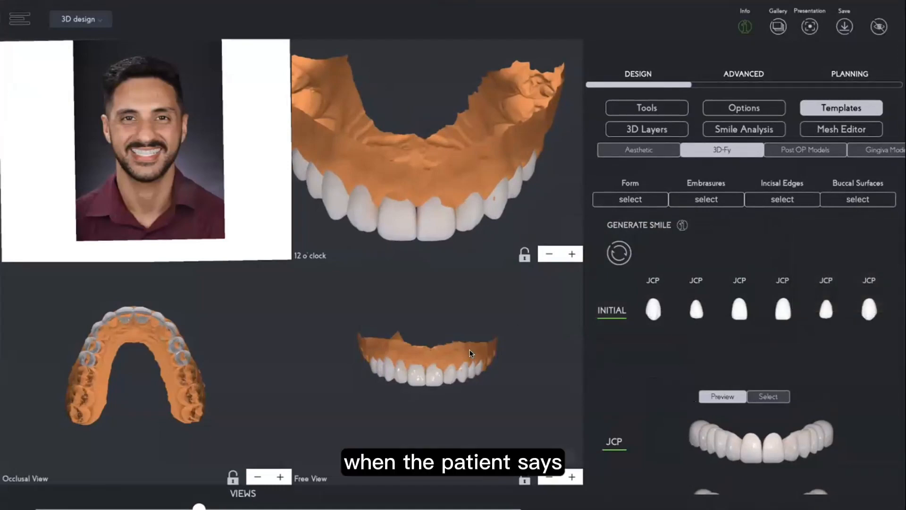
Open the Mesh Editor and choose the Inflate brush.
scroll(163, 137, up, 6)
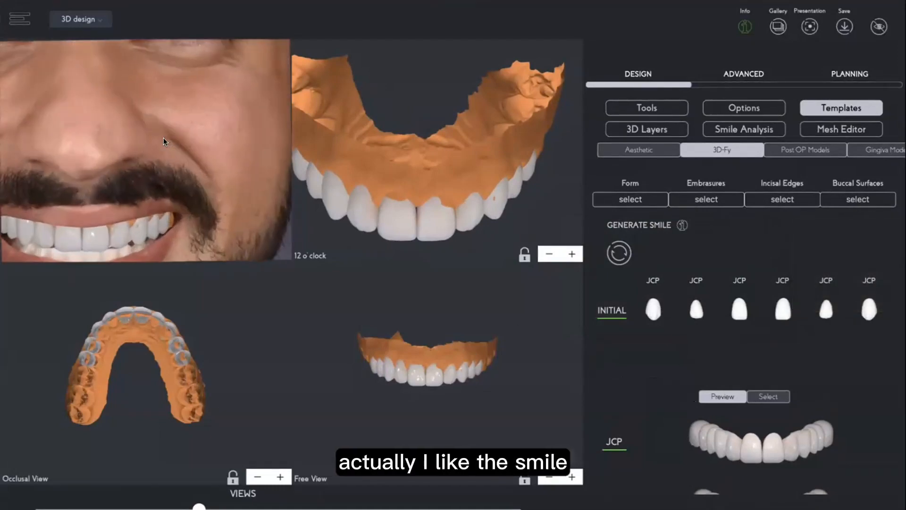
click(829, 130)
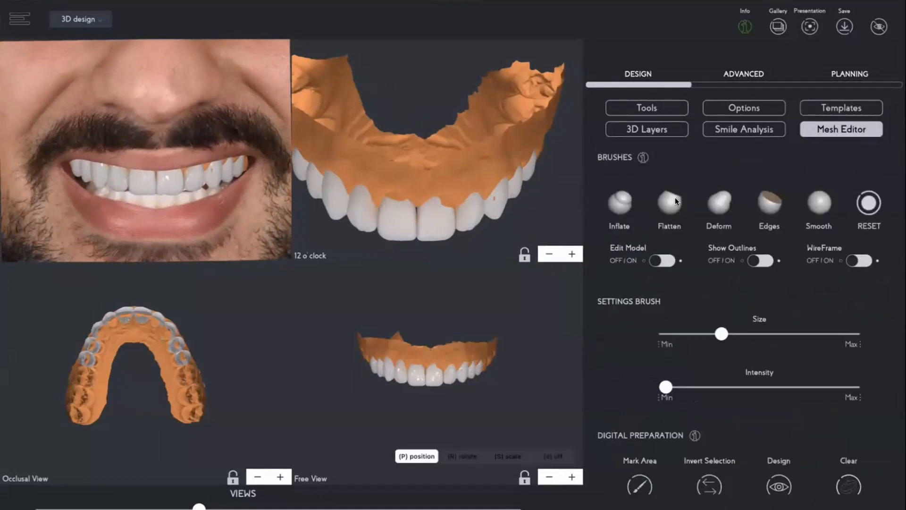
click(618, 208)
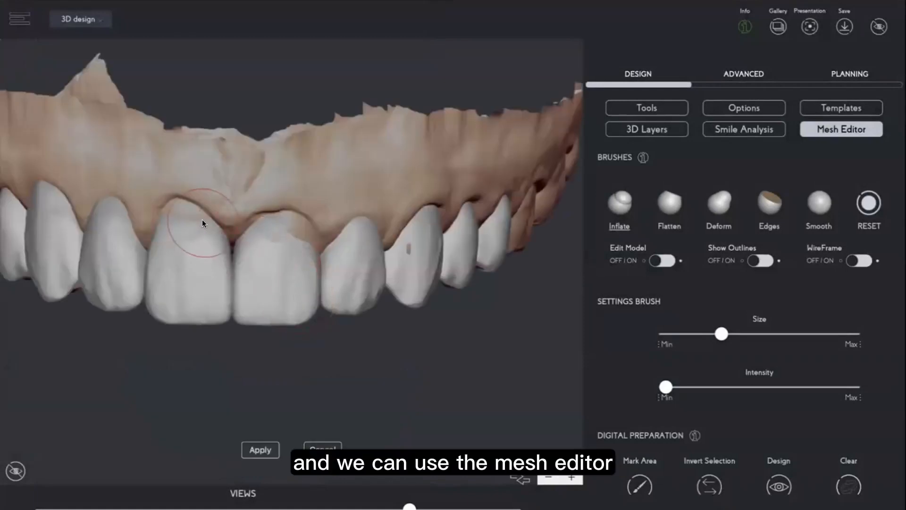
Select the left central incisor of the design for sculpting.
click(202, 220)
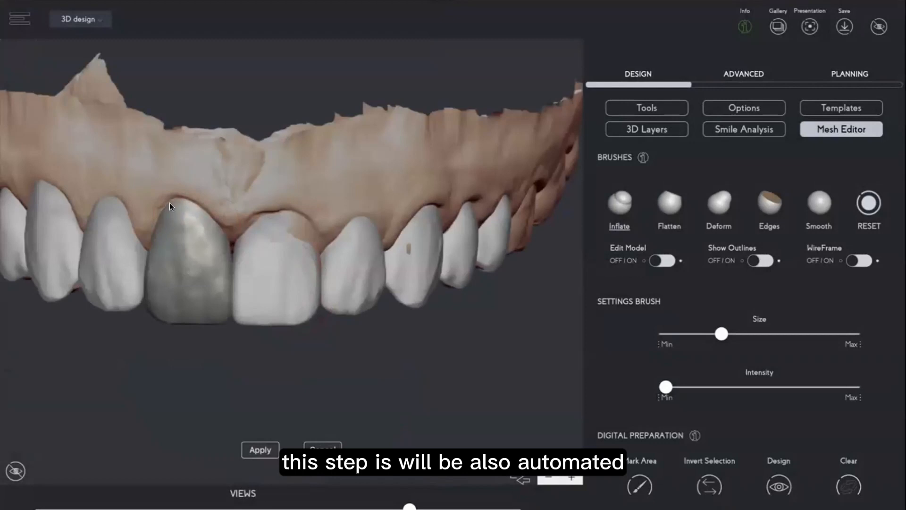
click(287, 219)
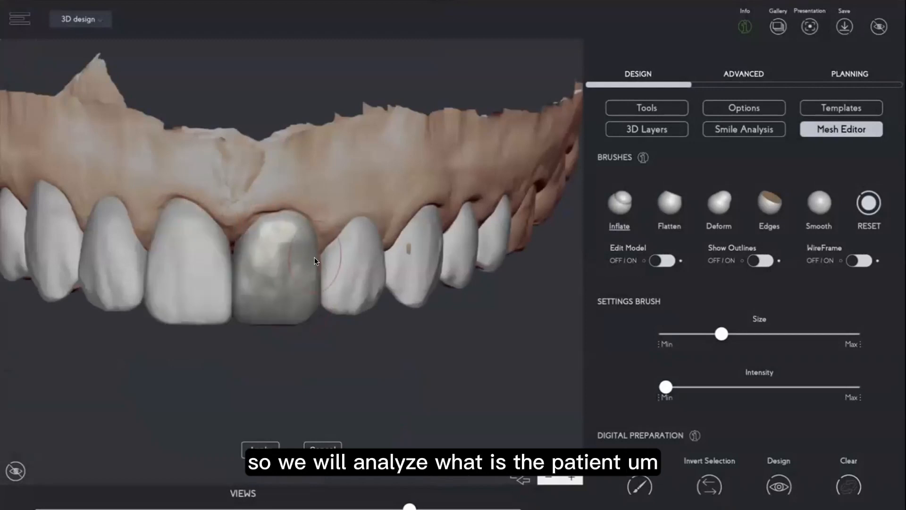
click(415, 253)
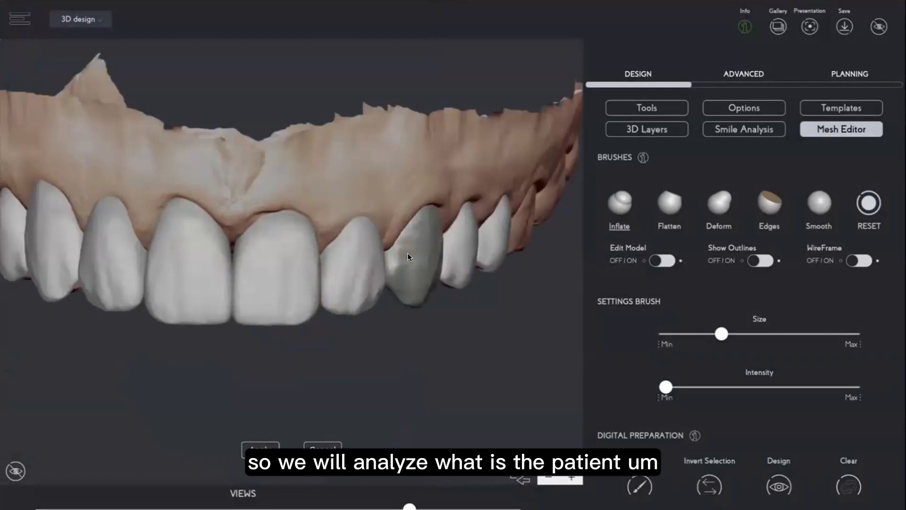
click(272, 218)
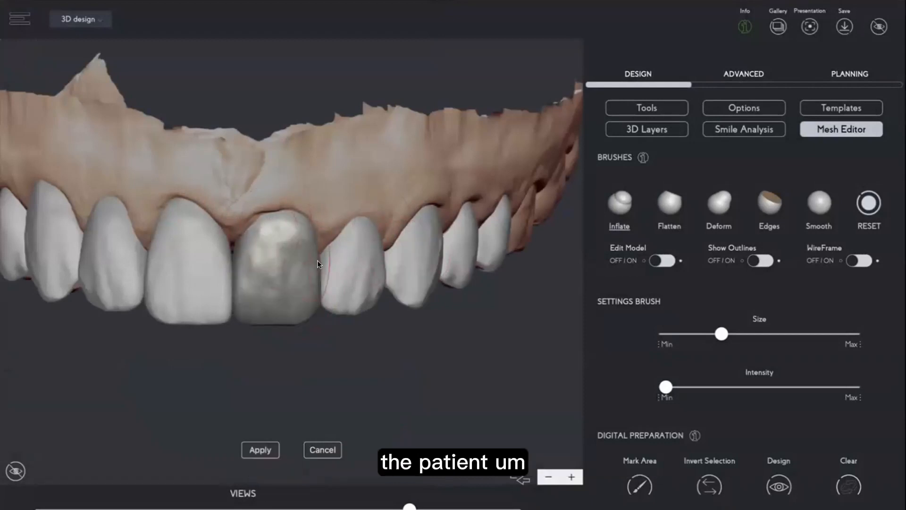
Switch to the Deform brush and enlarge the brush size.
click(818, 203)
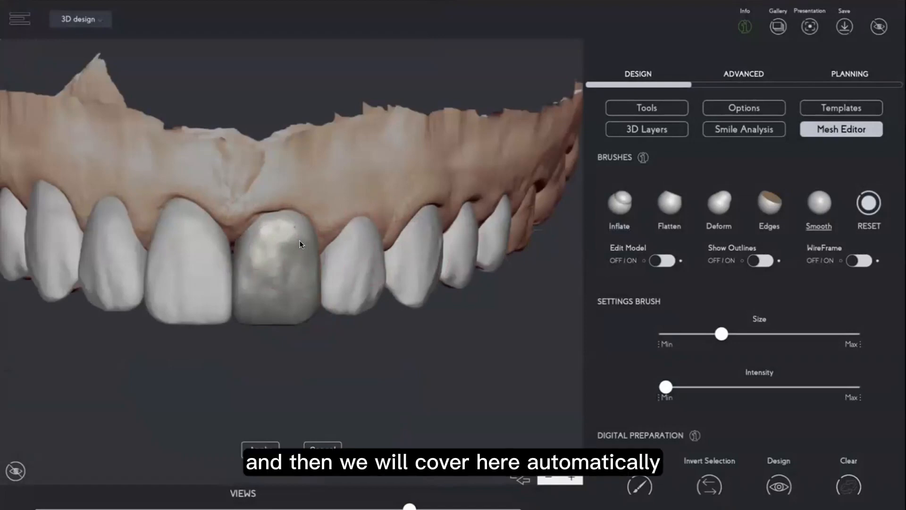
drag(359, 364, 264, 401)
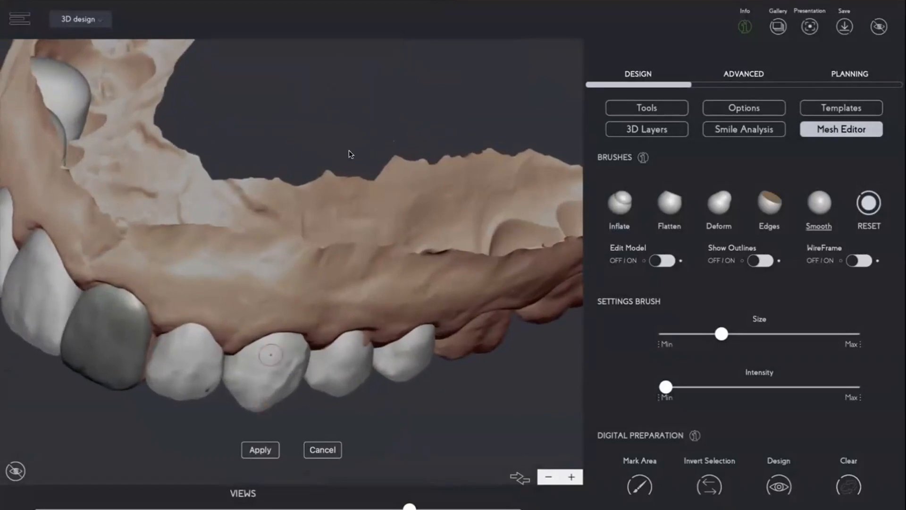
click(720, 203)
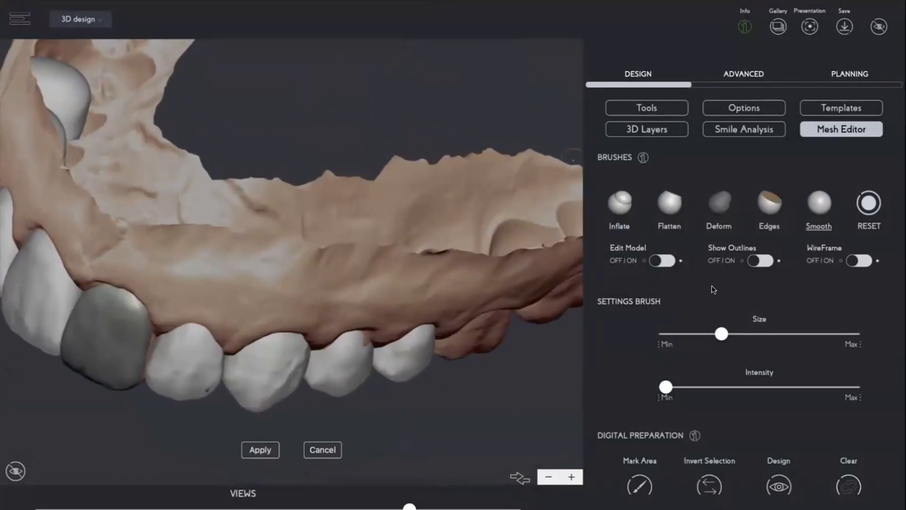
click(764, 333)
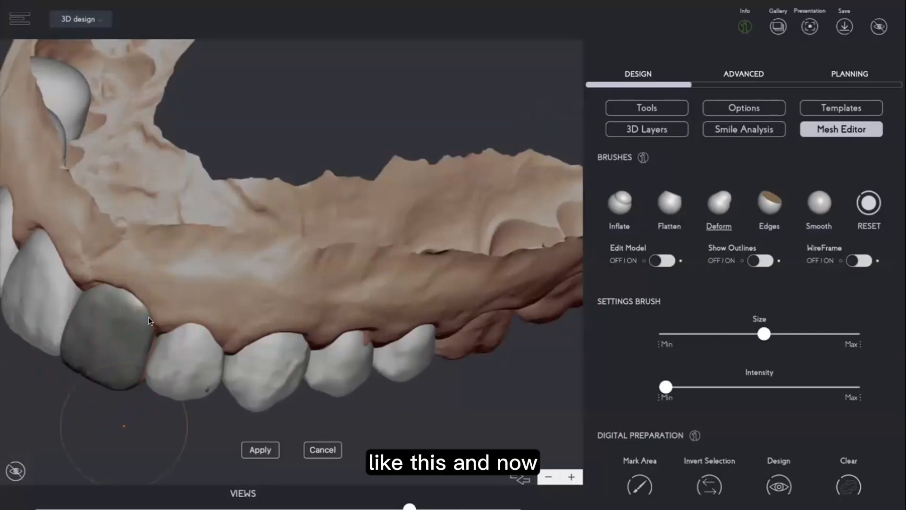
Reselect the Deform brush after trying Flatten and reduce its size slightly.
mouse_move(125, 424)
mouse_down()
mouse_move(197, 249)
mouse_move(188, 247)
mouse_move(277, 309)
mouse_move(354, 195)
mouse_up()
scroll(187, 246, down, 5)
drag(425, 123, 378, 97)
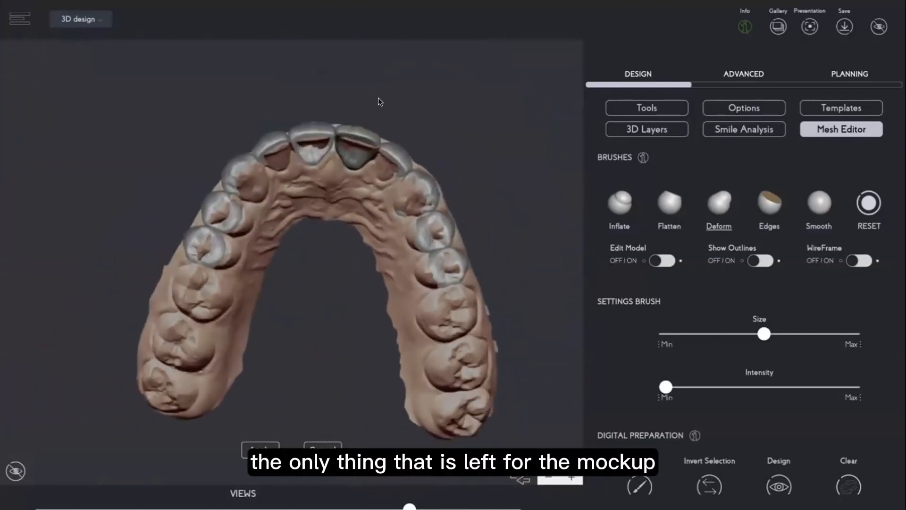
click(666, 202)
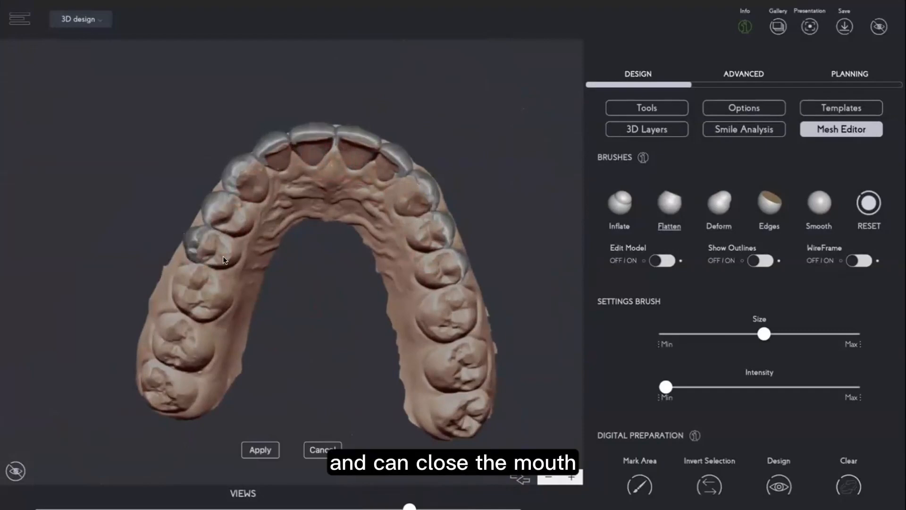
drag(291, 263, 288, 391)
drag(481, 174, 478, 177)
click(718, 203)
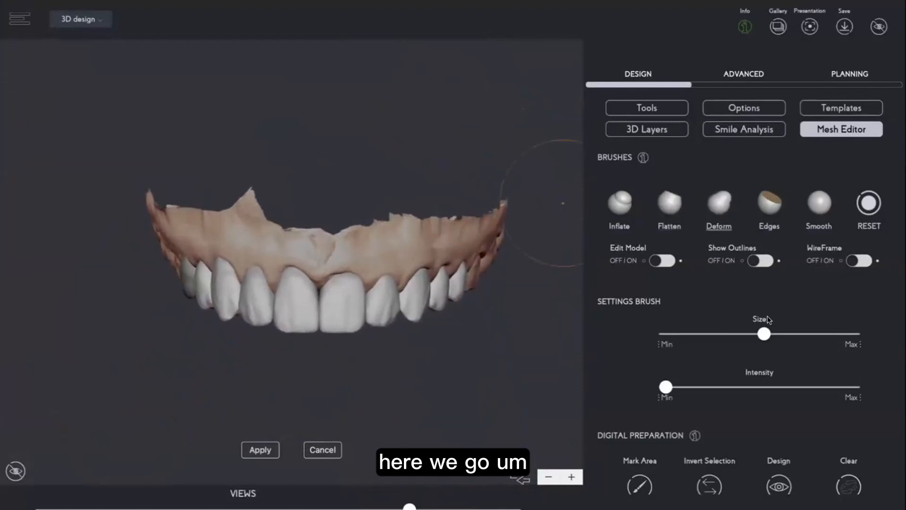
drag(762, 333, 740, 333)
Select the right central incisor and apply the mesh edits.
scroll(528, 335, up, 5)
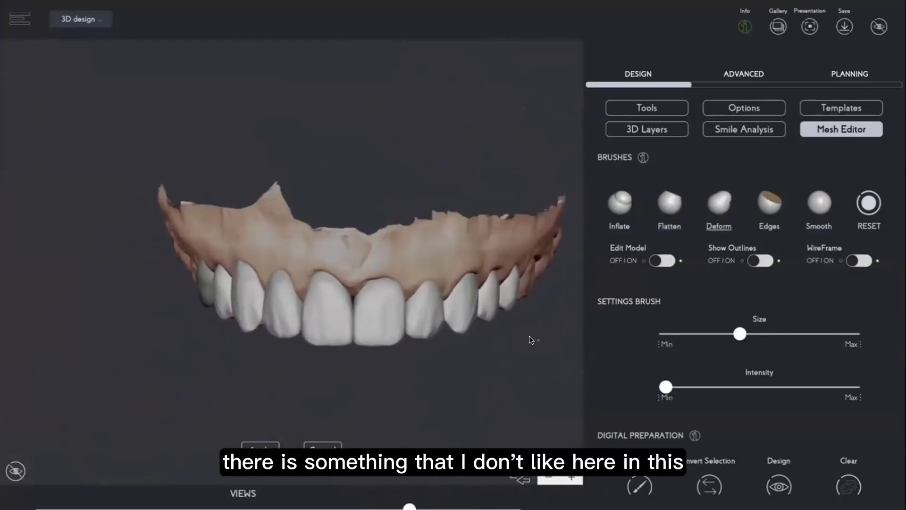
click(454, 292)
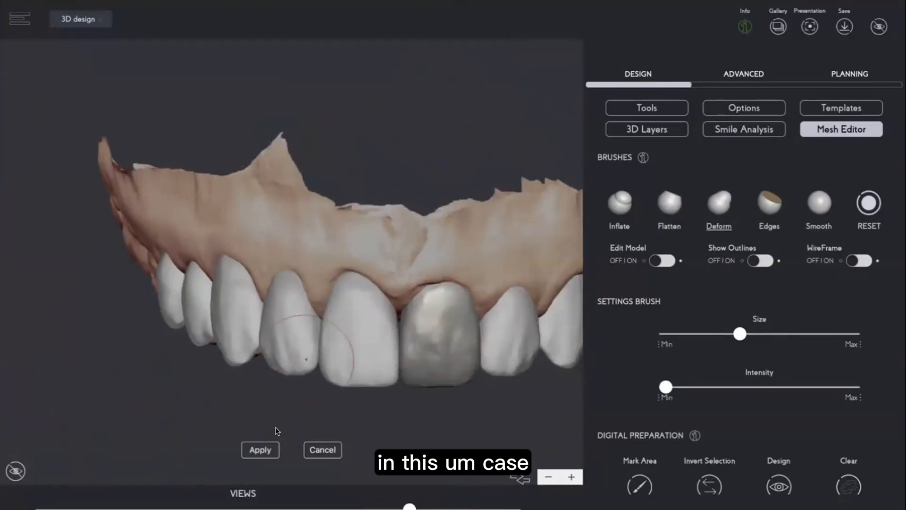
click(255, 448)
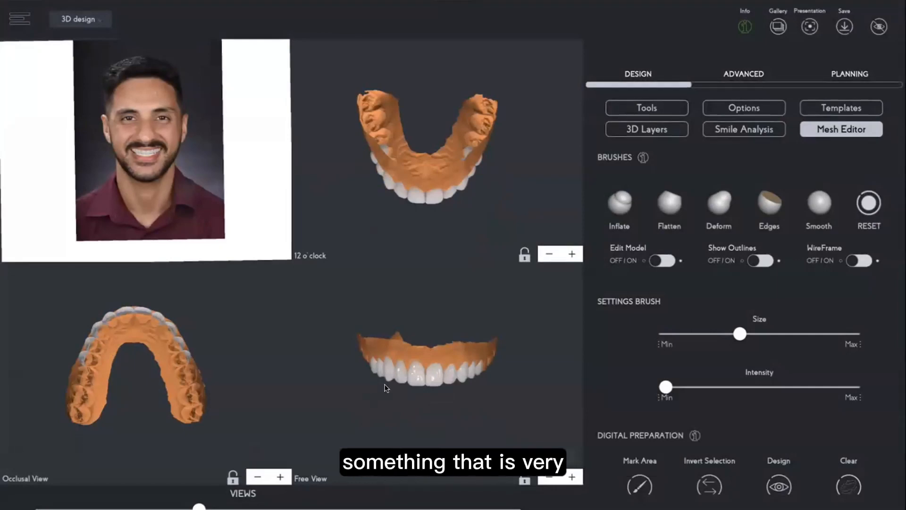
Open the Smile Analysis tools and frame the tooth design in the free view.
scroll(454, 406, up, 2)
scroll(454, 406, up, 2)
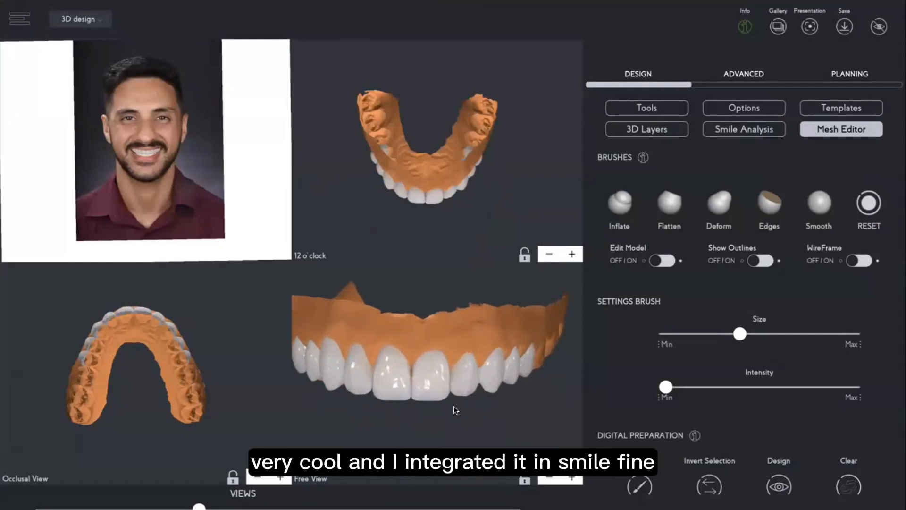
scroll(454, 406, up, 2)
drag(461, 420, 459, 423)
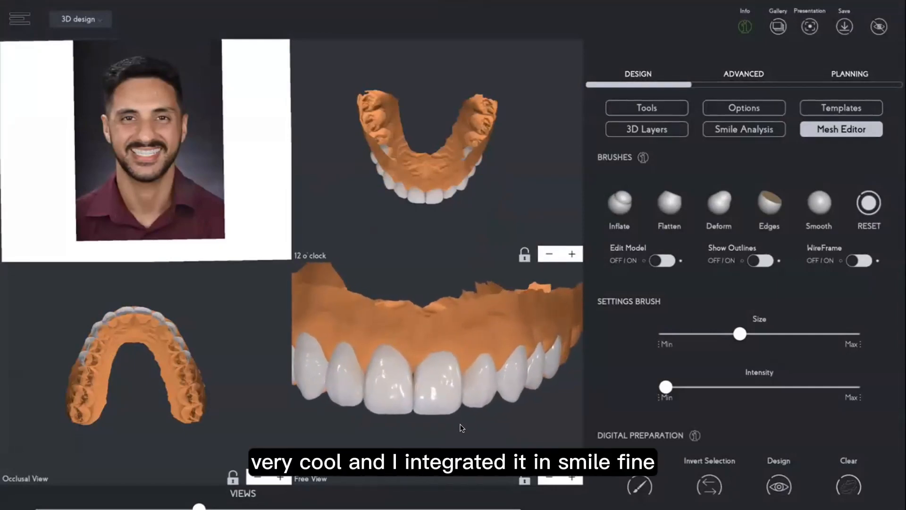
click(754, 127)
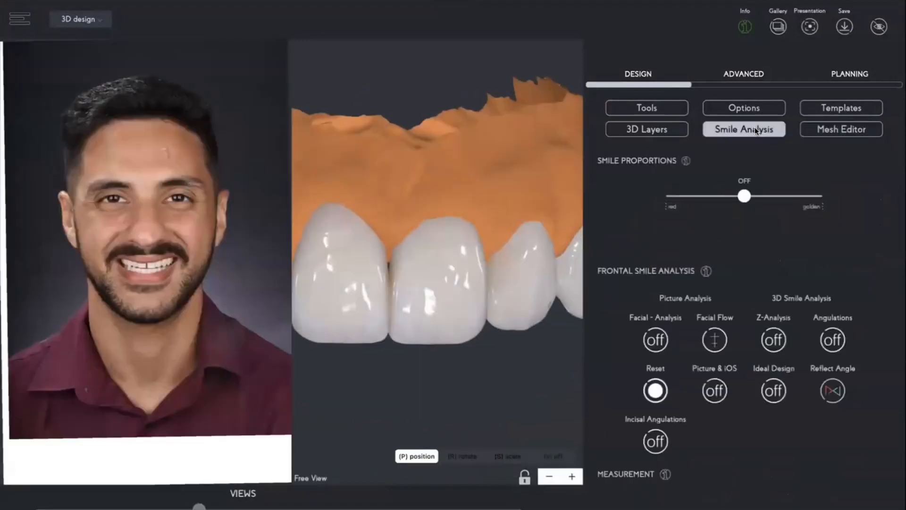
drag(480, 335, 480, 328)
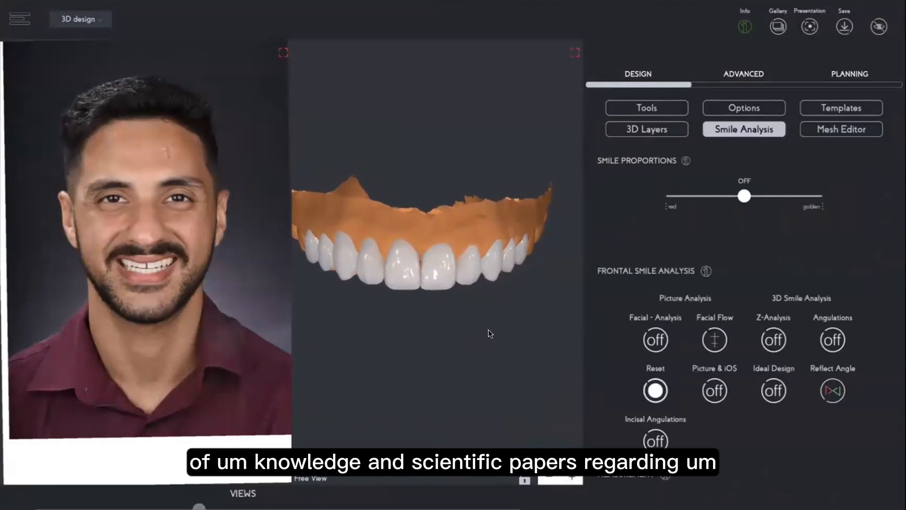
mouse_move(487, 334)
mouse_down()
mouse_move(476, 330)
mouse_move(489, 323)
mouse_up()
right_drag(488, 319, 484, 329)
scroll(489, 336, up, 3)
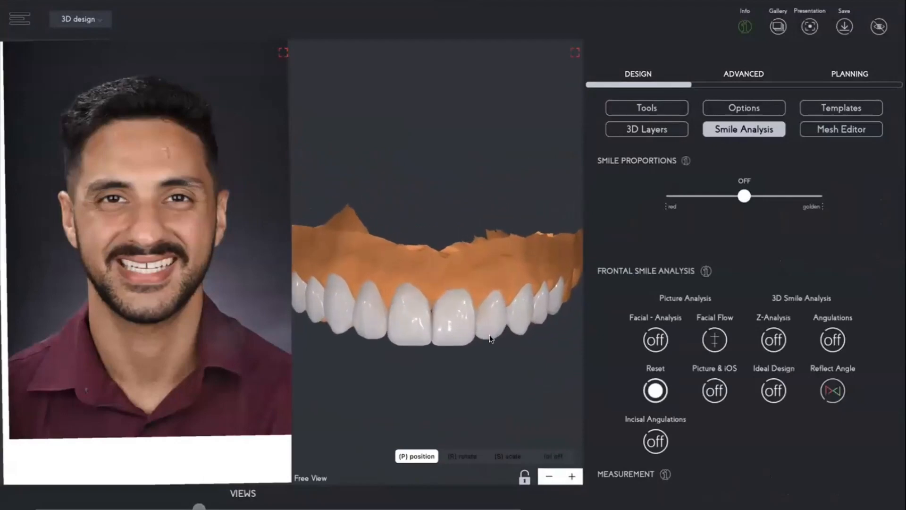
scroll(488, 336, down, 2)
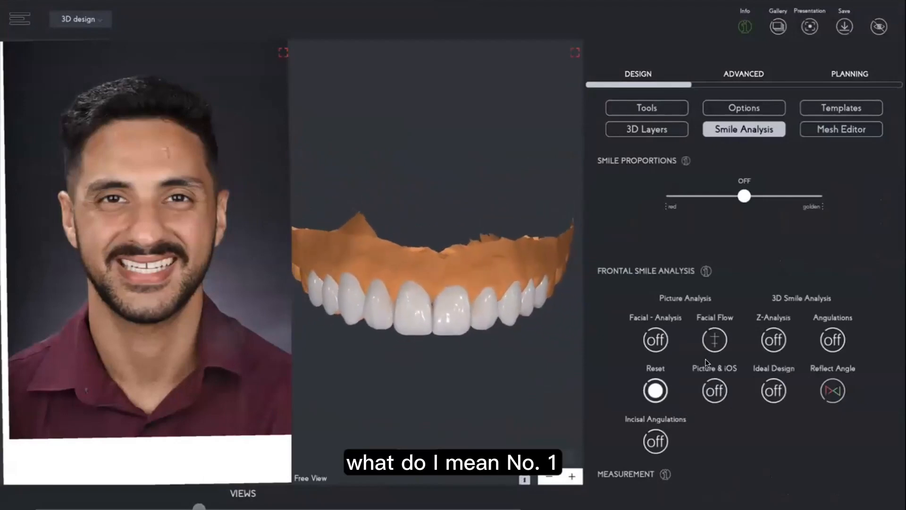
Turn on the Facial Analysis and Facial Flow overlays on the patient photo.
click(656, 339)
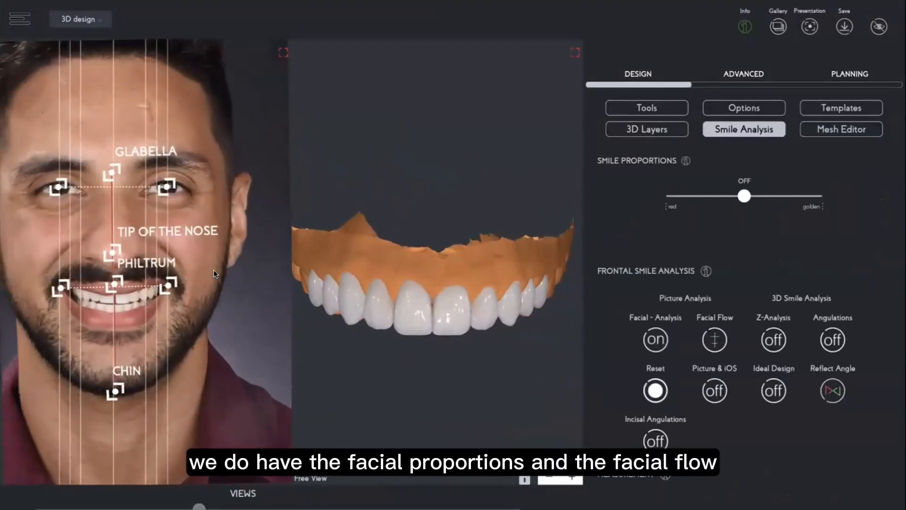
click(715, 340)
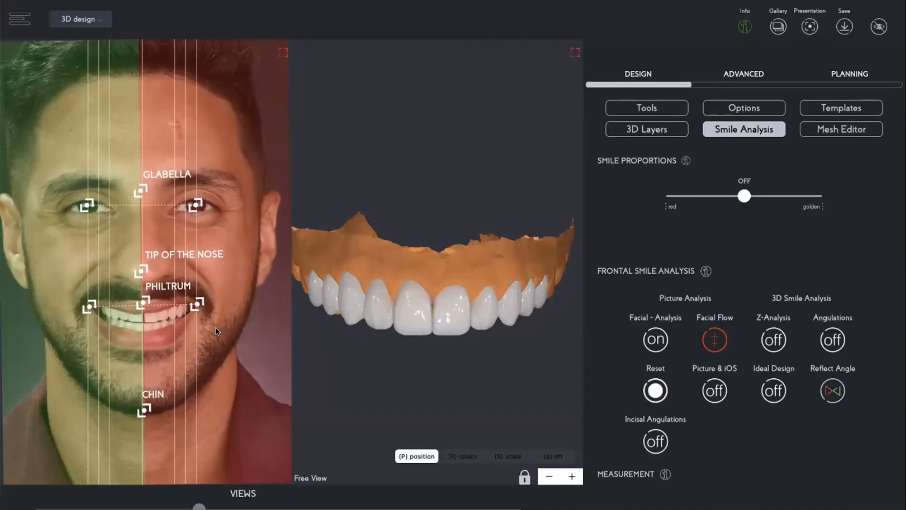
scroll(216, 328, up, 3)
drag(216, 328, 229, 326)
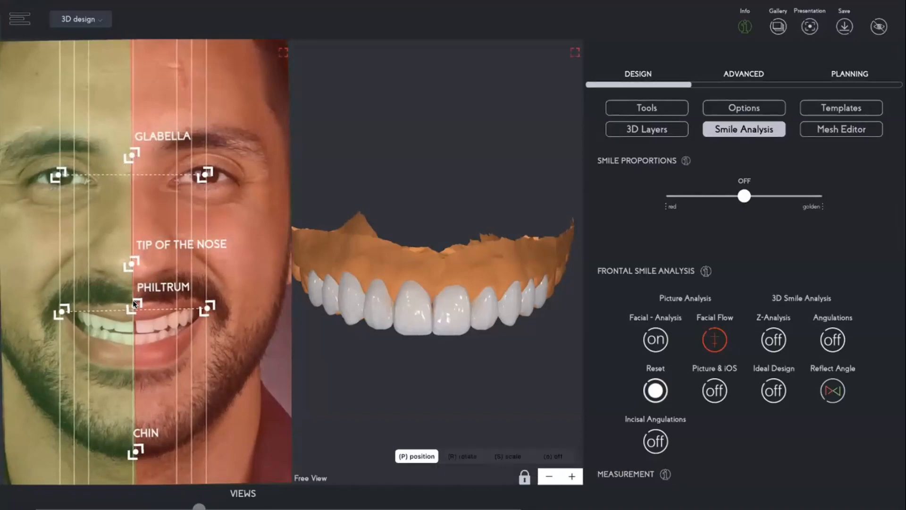
drag(123, 303, 130, 304)
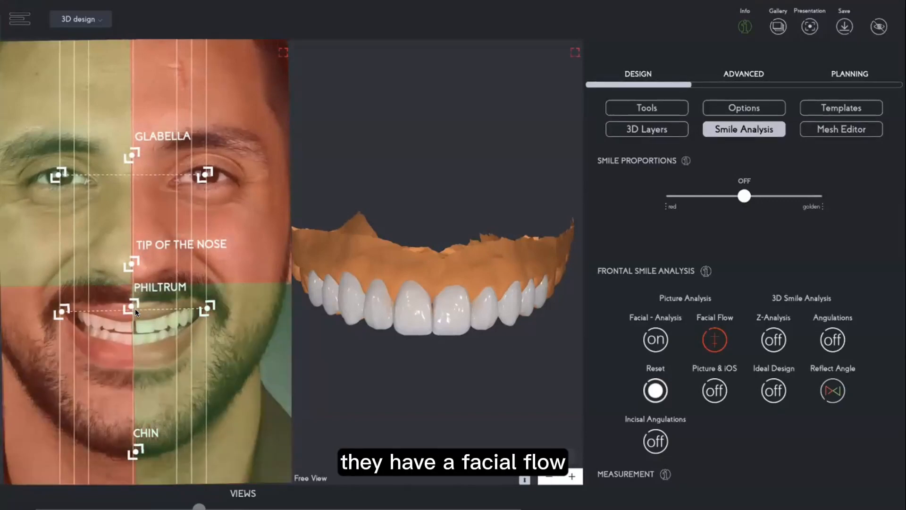
Inspect the smile area of the photo closely, then turn the facial analysis overlays off.
scroll(135, 308, up, 5)
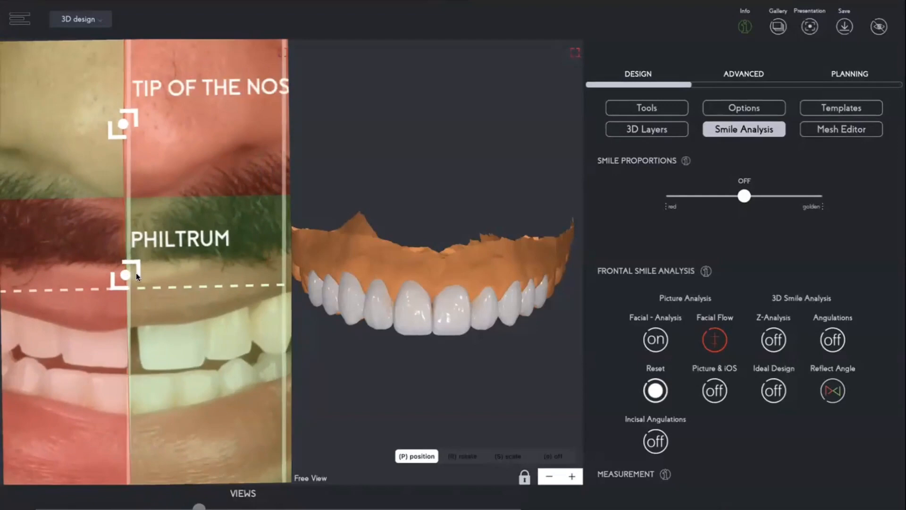
scroll(137, 272, down, 4)
scroll(144, 271, down, 3)
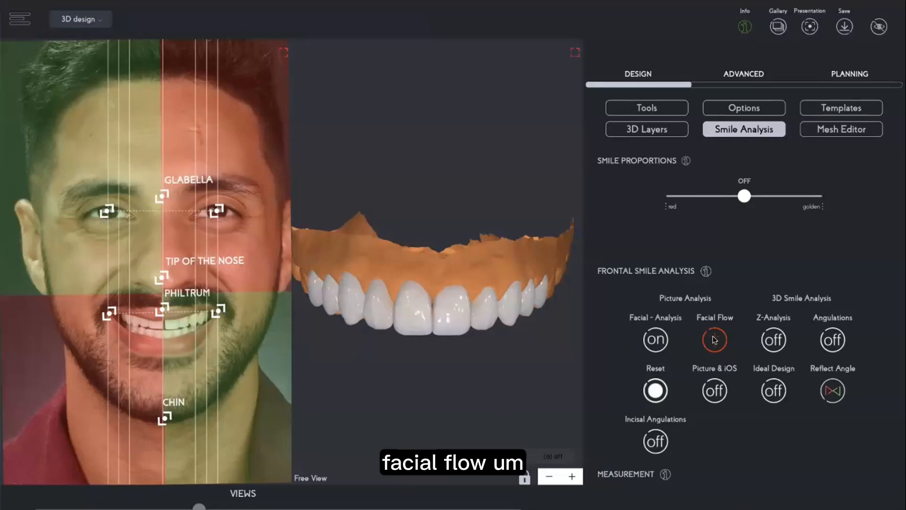
click(651, 339)
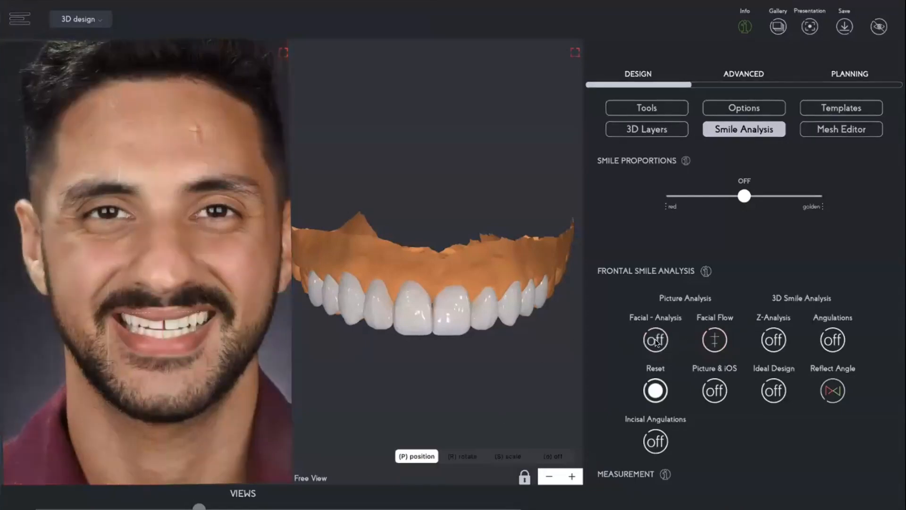
Run the Z-Analysis by marking the zenith point on each canine and analysing the scan.
click(773, 339)
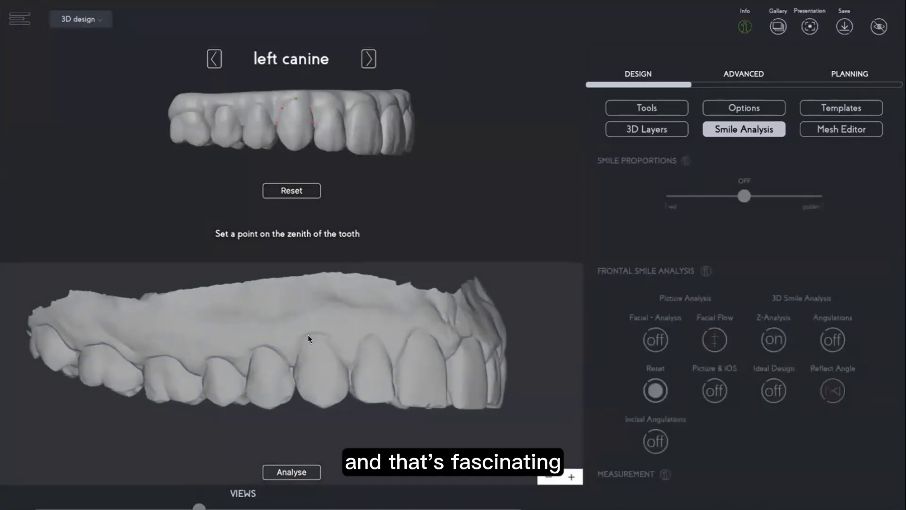
click(311, 335)
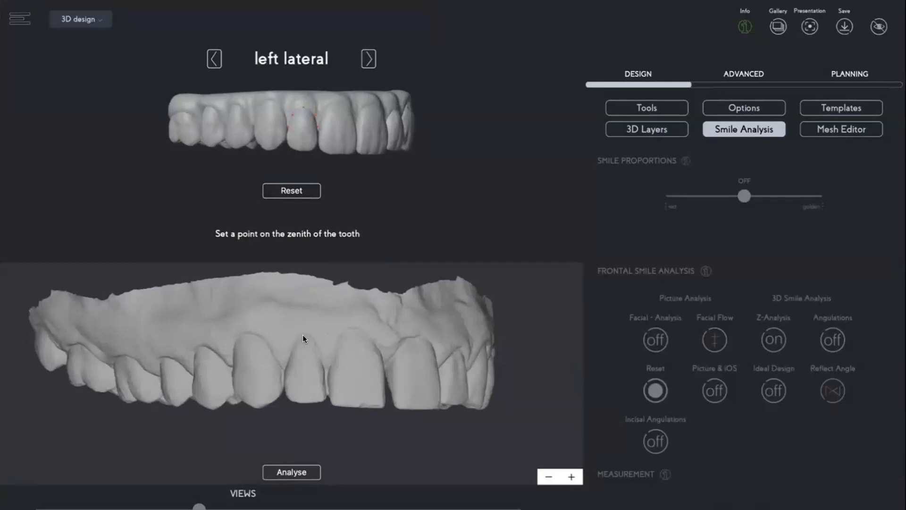
click(309, 336)
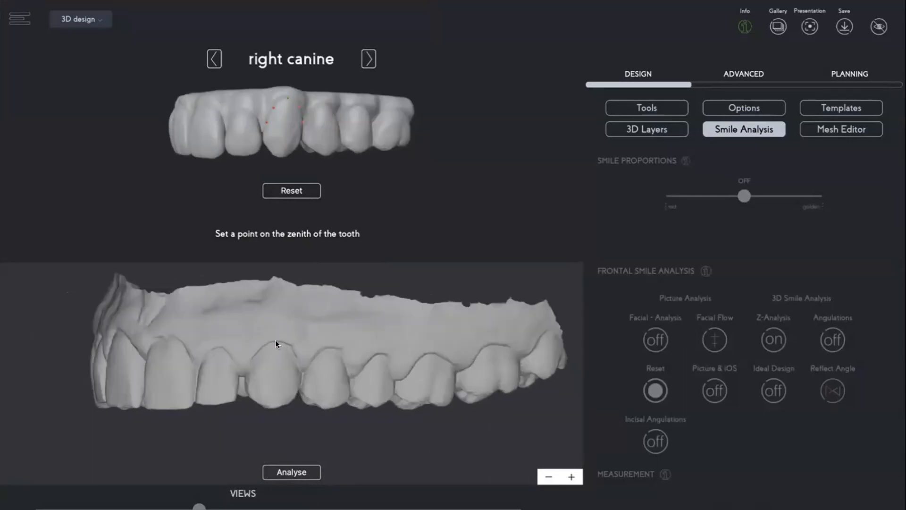
click(285, 471)
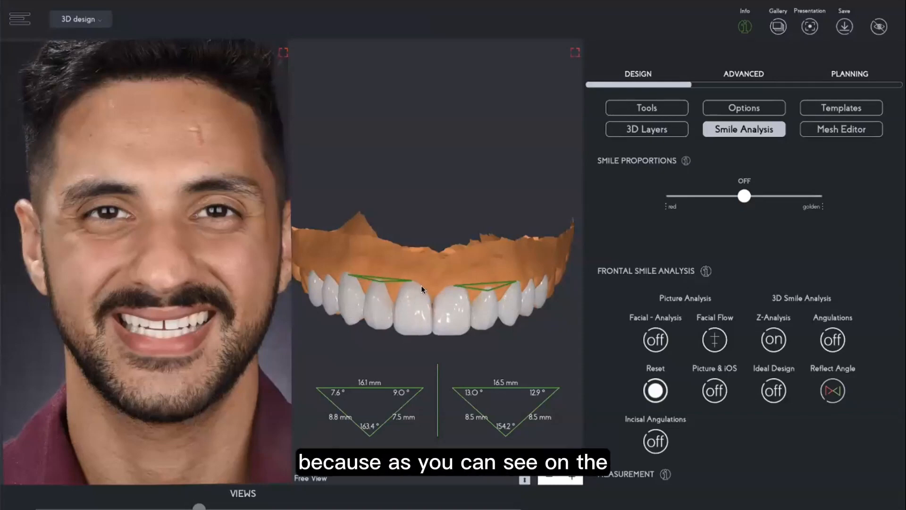
Select individual anterior teeth of the design and adjust their vertical positions against the zenith lines.
click(371, 303)
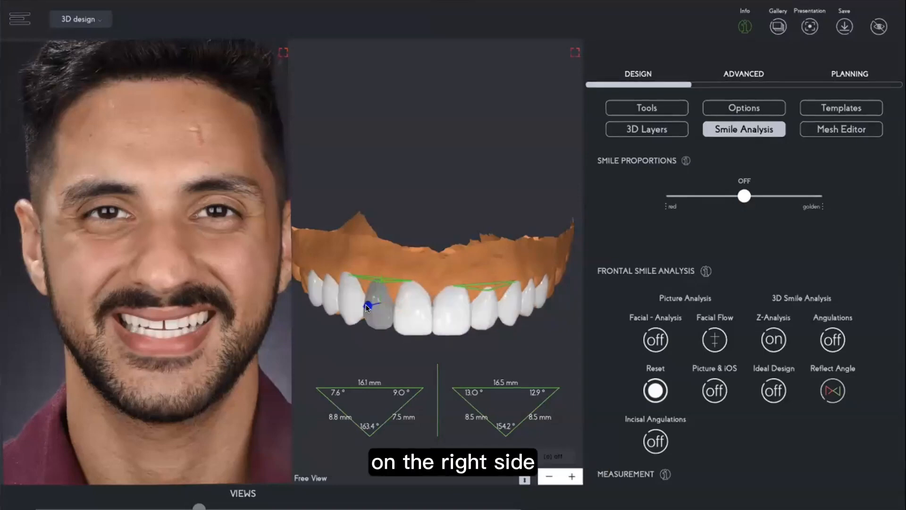
click(343, 299)
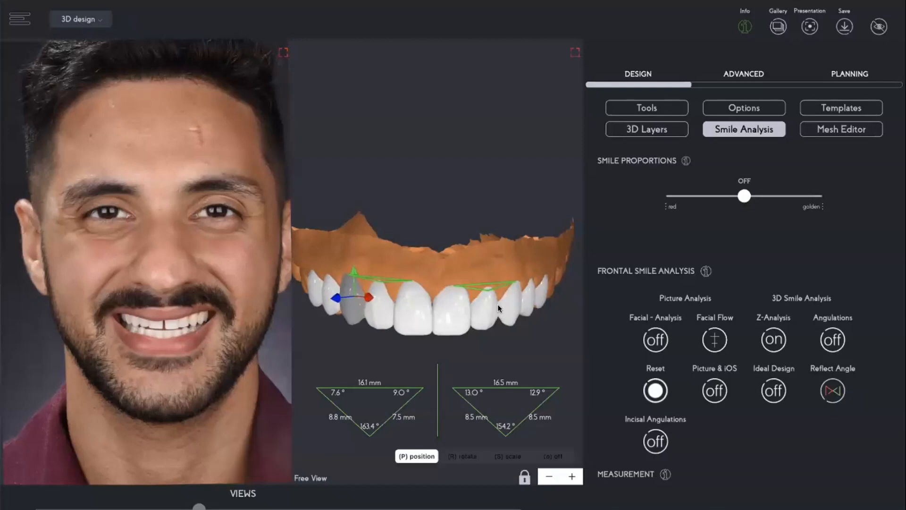
click(353, 307)
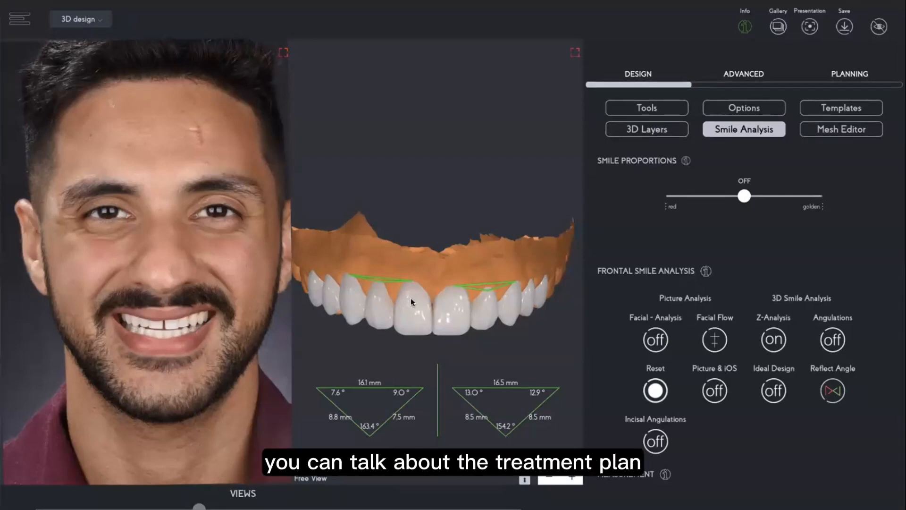
click(452, 291)
drag(447, 278, 447, 306)
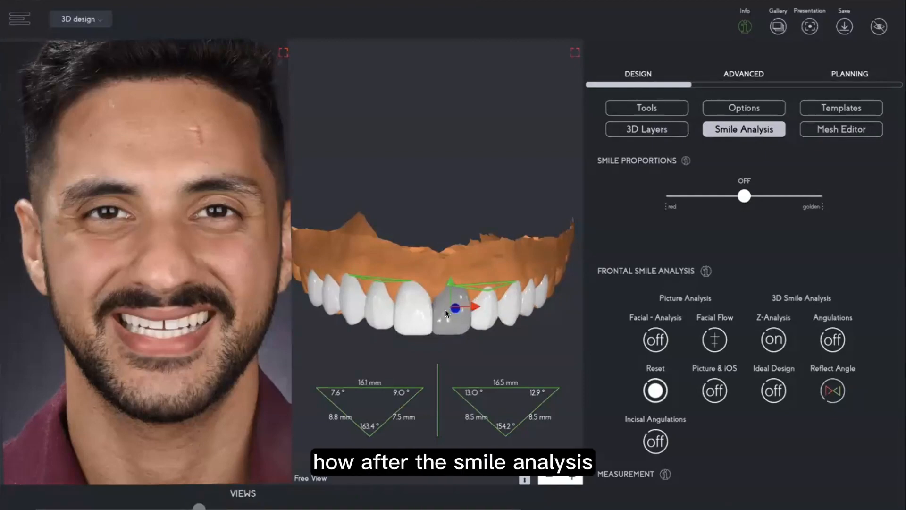
click(446, 310)
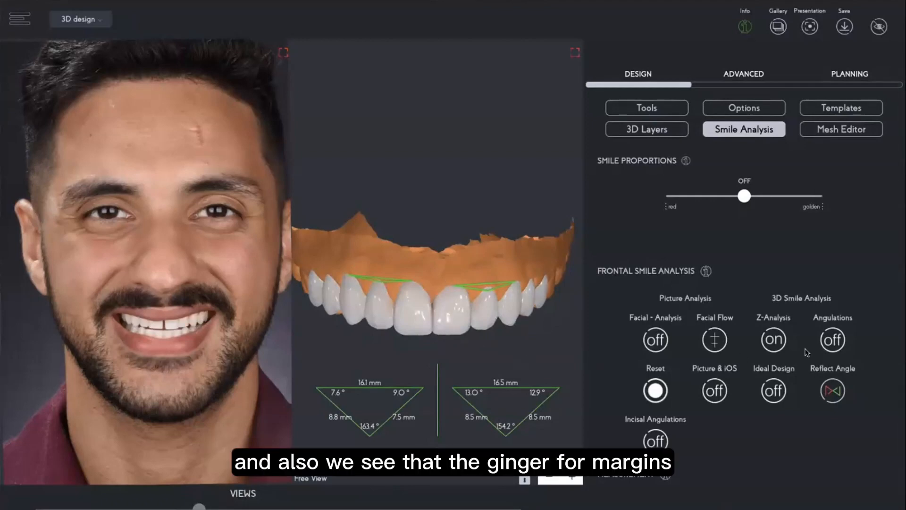
Switch off the Z-Analysis and display the Ideal Design angulation lines on the teeth.
click(773, 341)
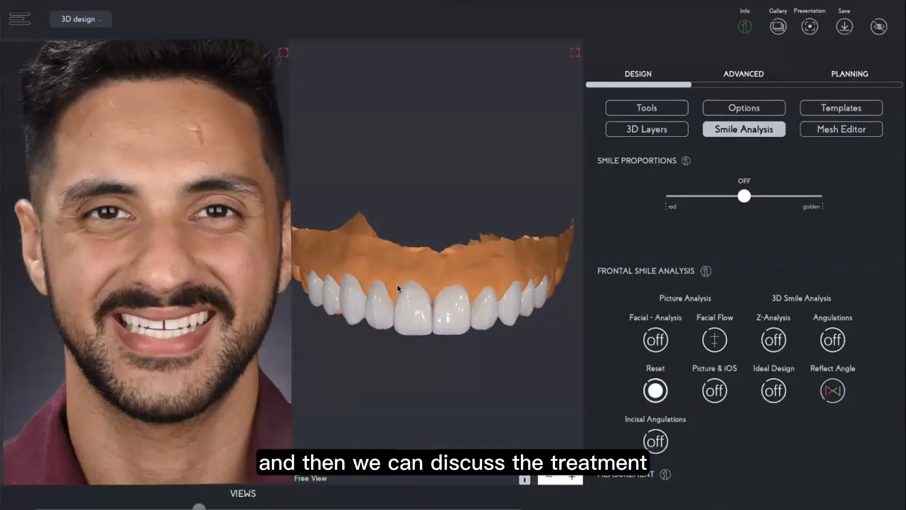
click(770, 397)
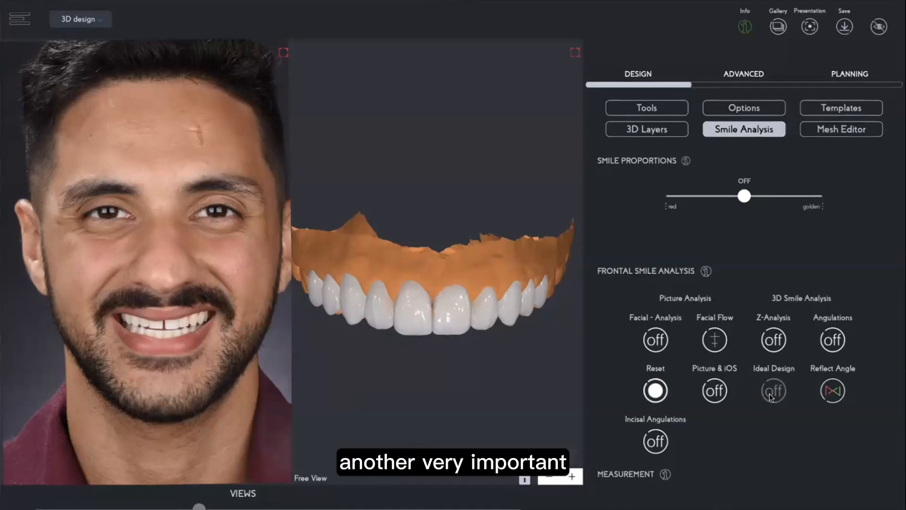
click(571, 476)
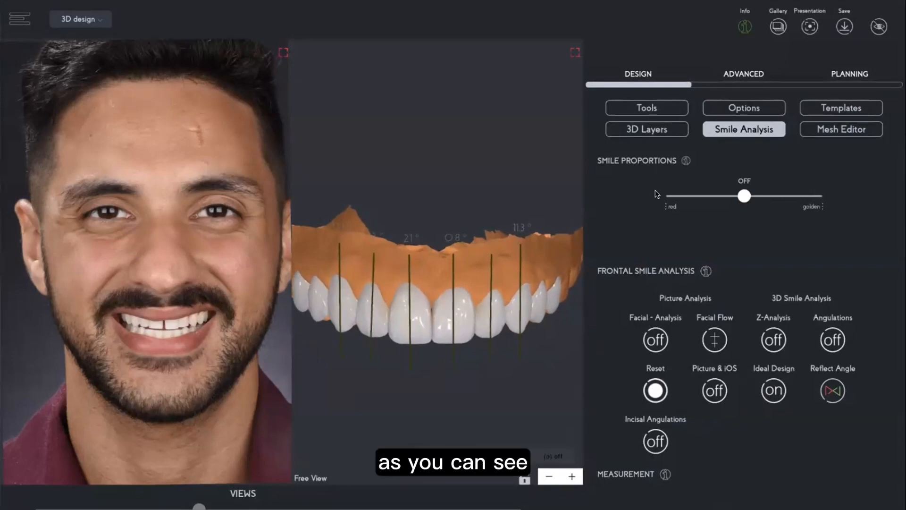
Turn off the 3D light in the 3D Layers lighting settings.
click(638, 128)
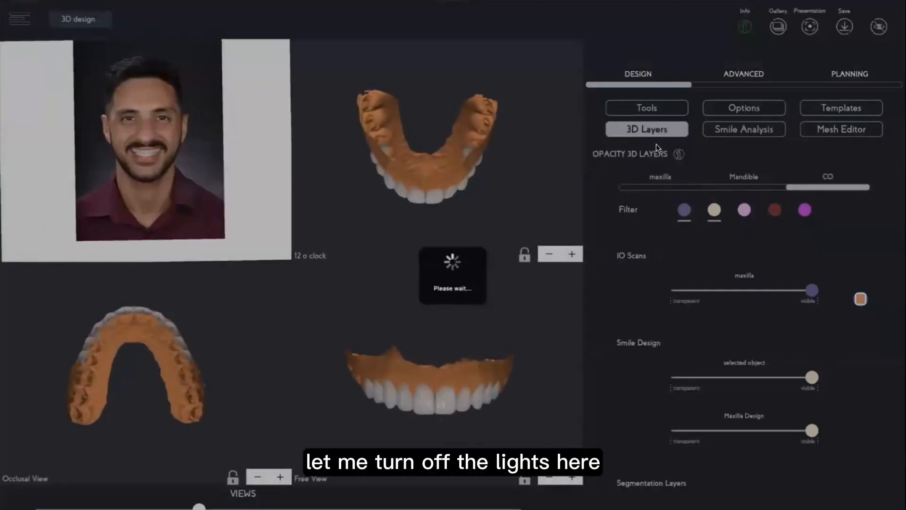
scroll(676, 389, down, 3)
scroll(676, 389, down, 3)
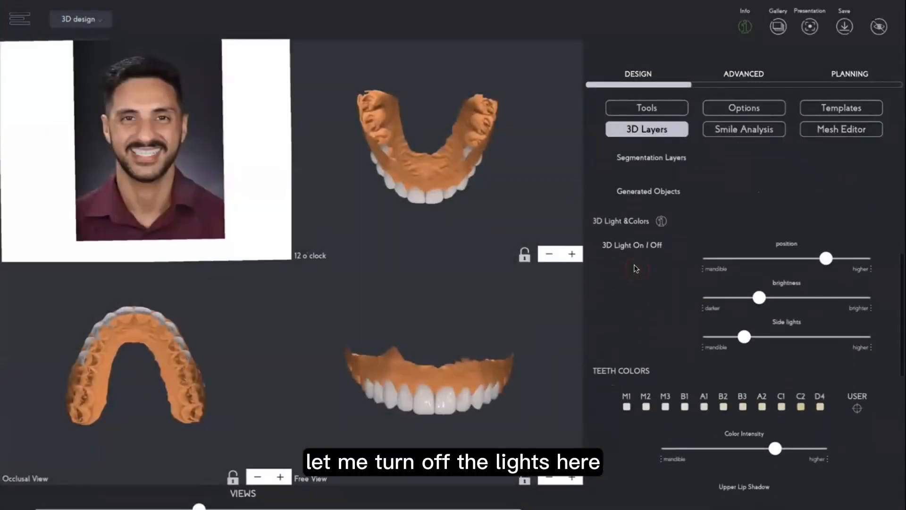
click(636, 269)
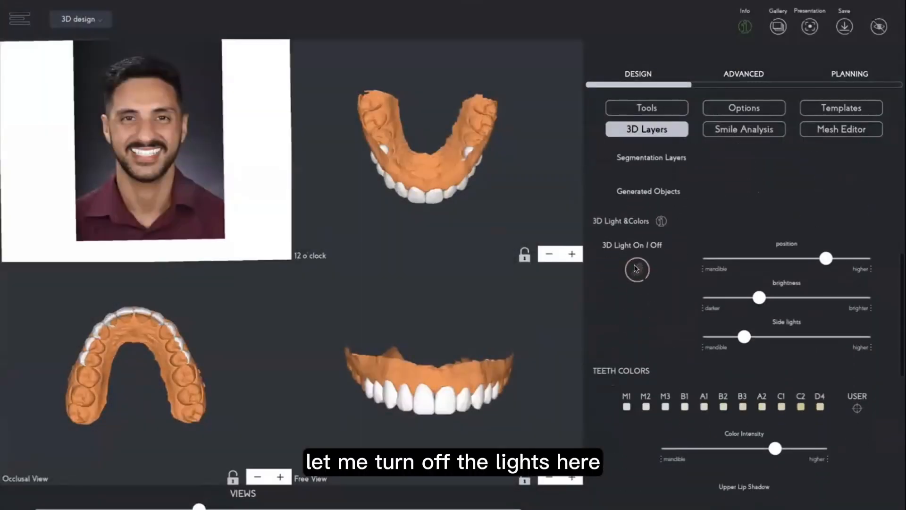
Return to the Smile Analysis tools and maximise the free view of the design.
click(741, 129)
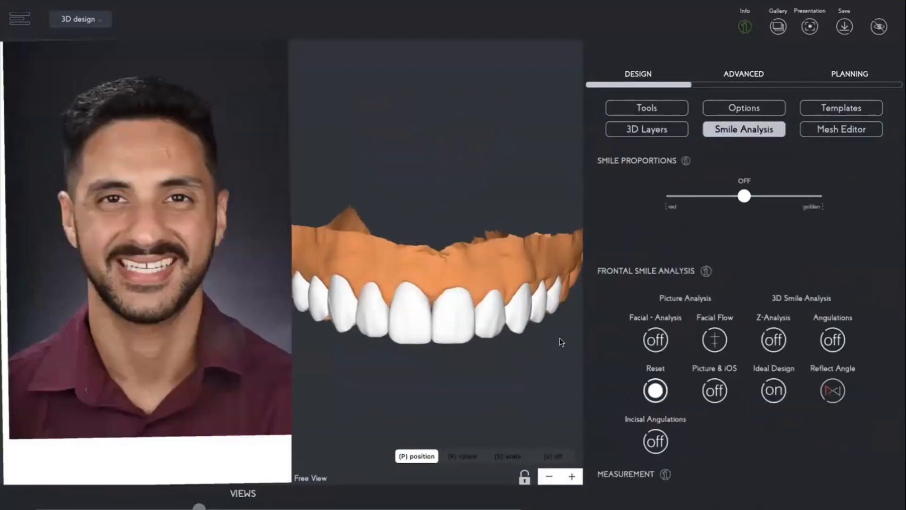
scroll(561, 343, up, 3)
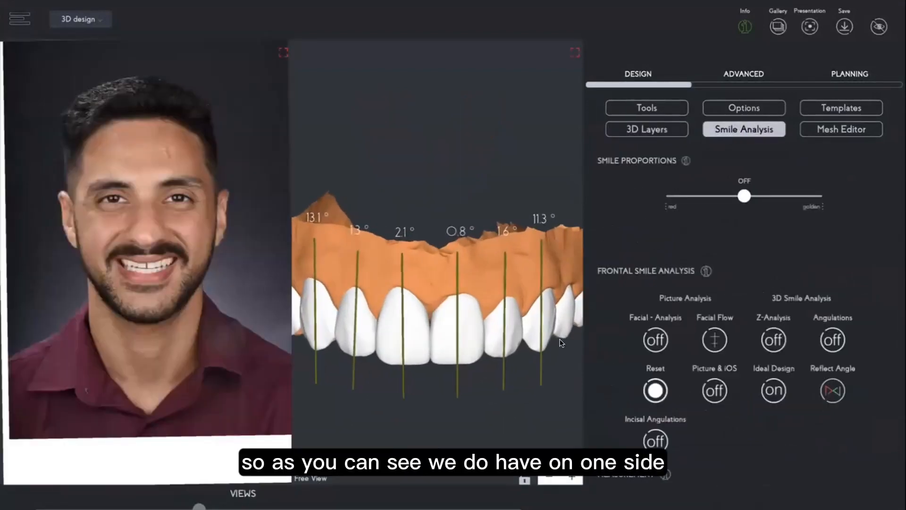
click(575, 53)
scroll(486, 197, up, 5)
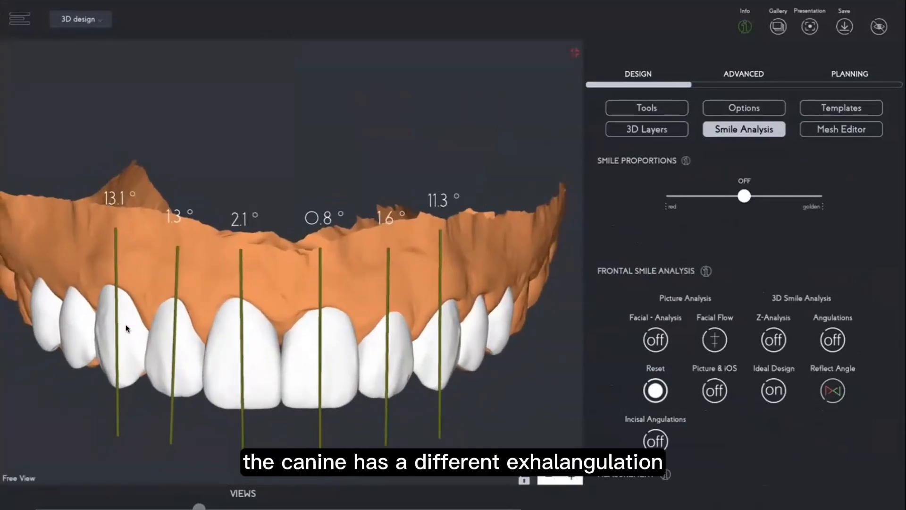
Select one canine and reflect the opposite canine's angulation onto it.
click(448, 345)
click(830, 389)
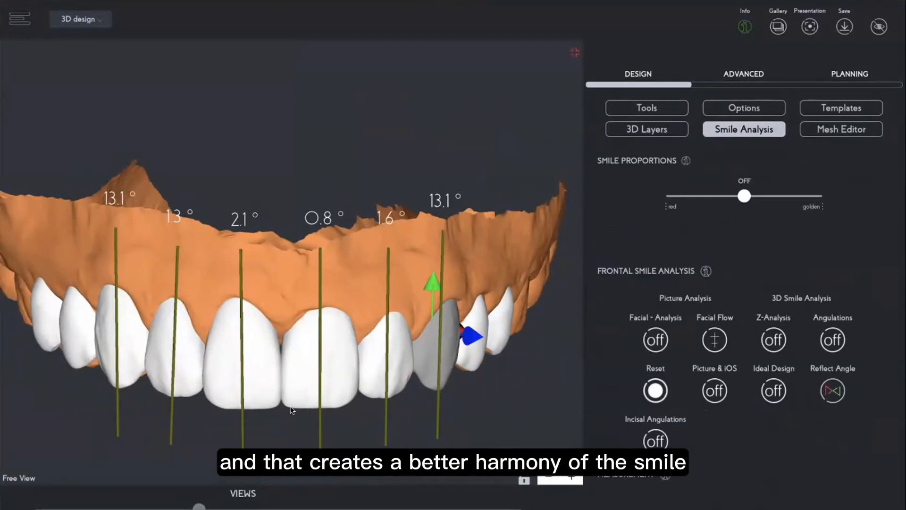
Select the other lateral incisor and reflect its counterpart's angulation onto it.
click(182, 359)
click(774, 390)
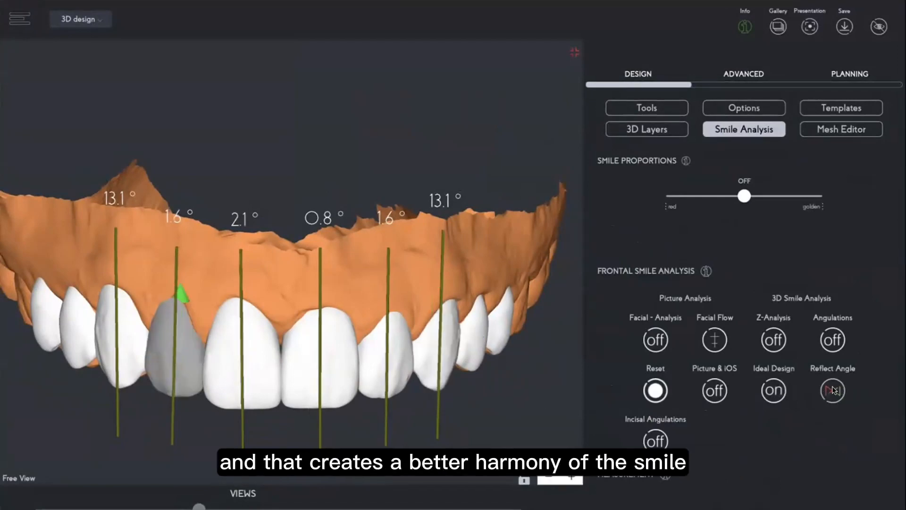
click(512, 390)
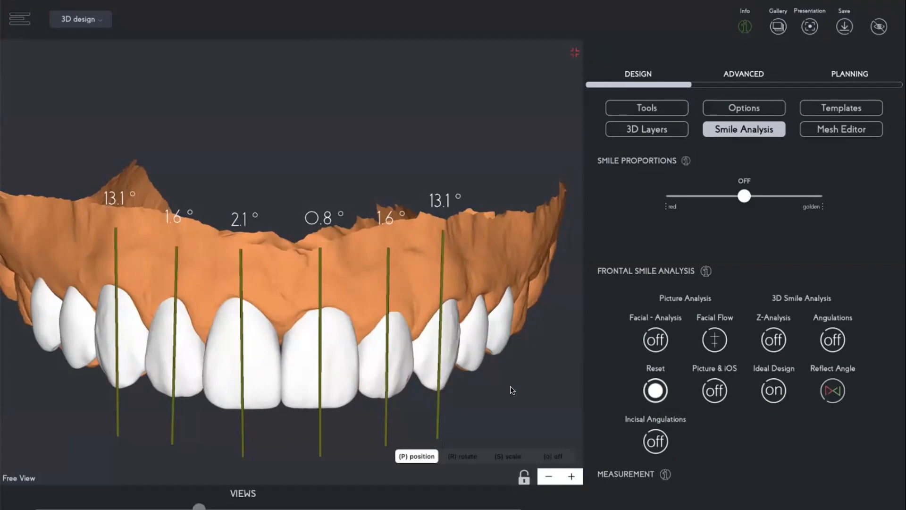
click(774, 389)
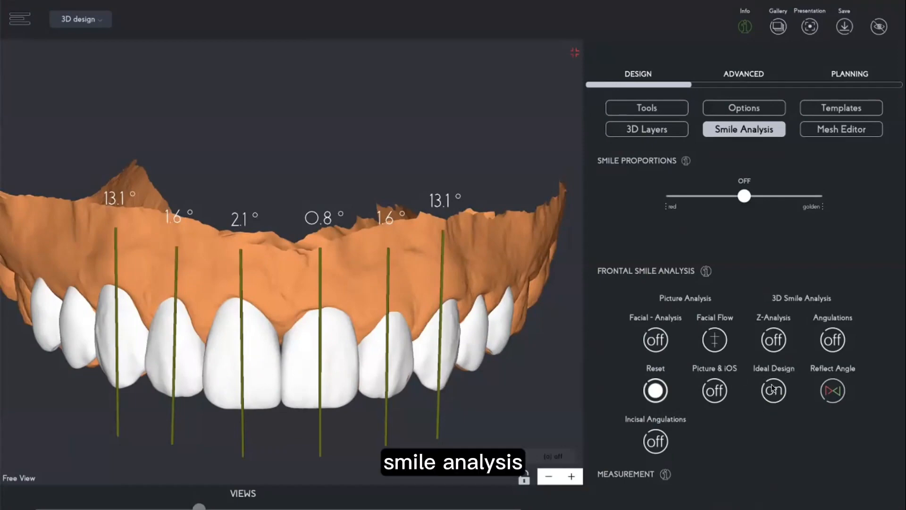
Measure a distance on the central incisor with the measurement Set tool, then switch the tool off.
scroll(681, 431, down, 3)
scroll(661, 410, down, 1)
click(657, 362)
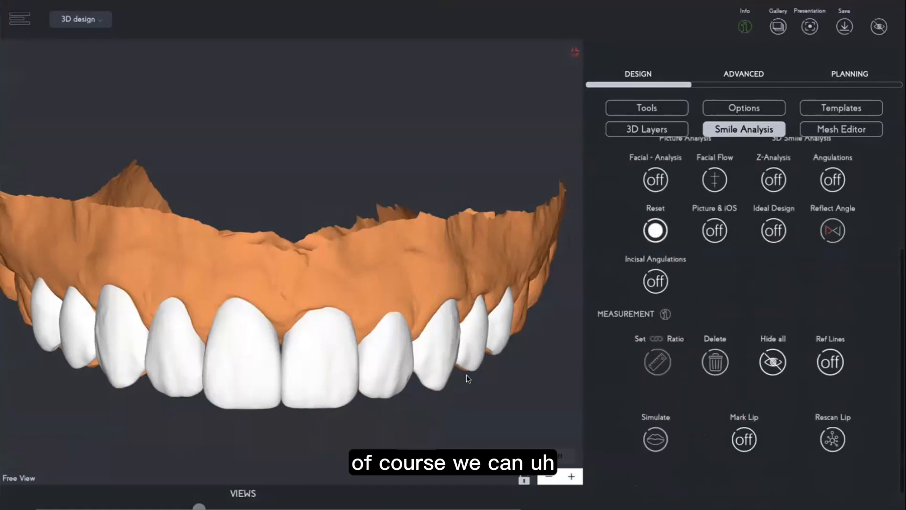
click(244, 395)
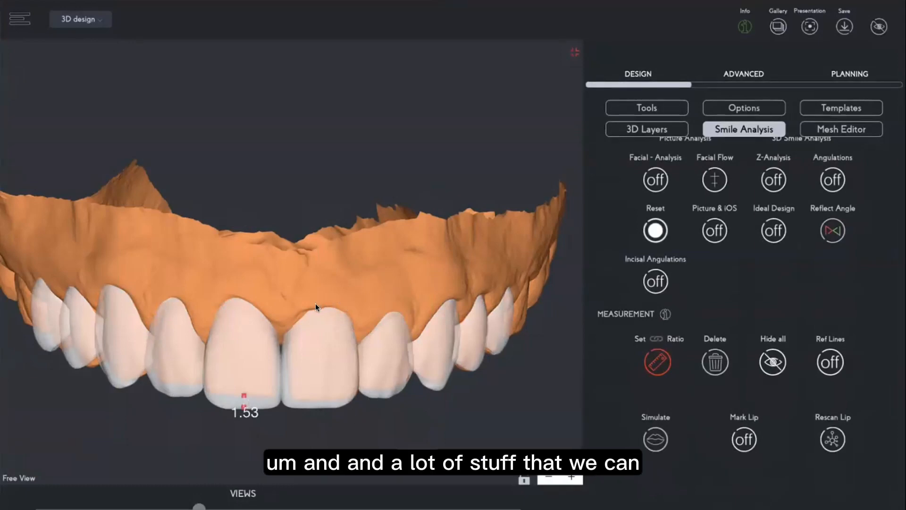
click(658, 361)
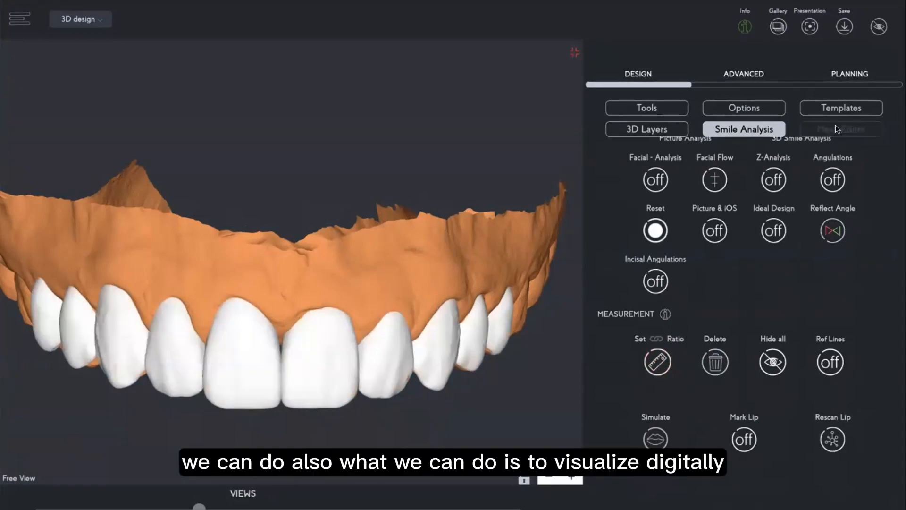
Open the Mesh Editor, choose the Deform brush, enlarge the brush size and turn on Edit Model.
click(819, 130)
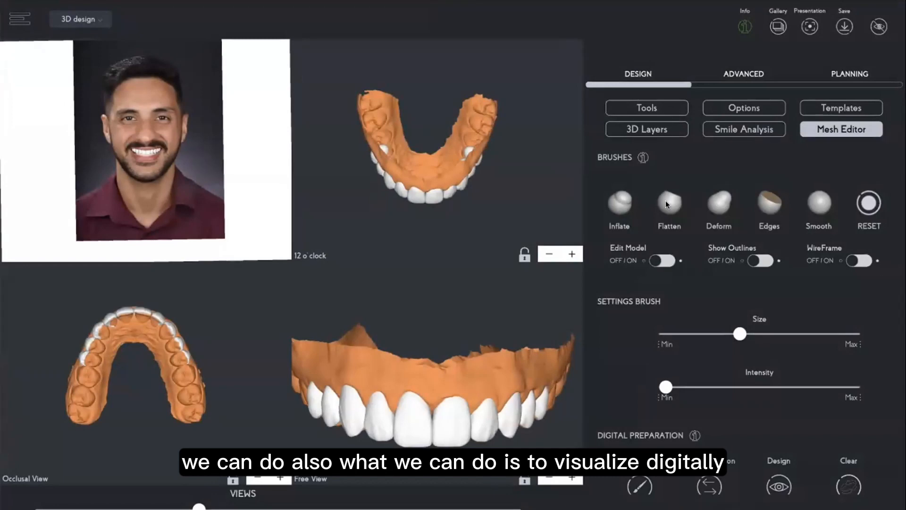
click(719, 208)
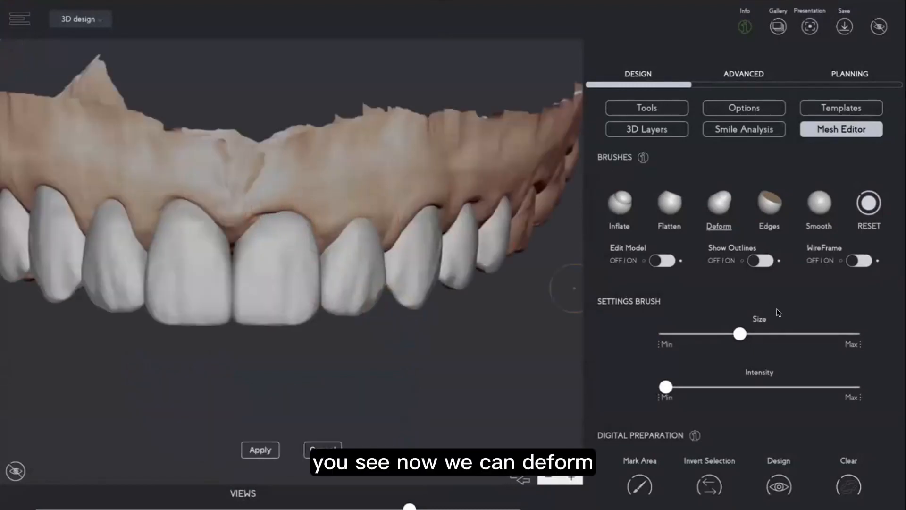
drag(739, 334, 795, 334)
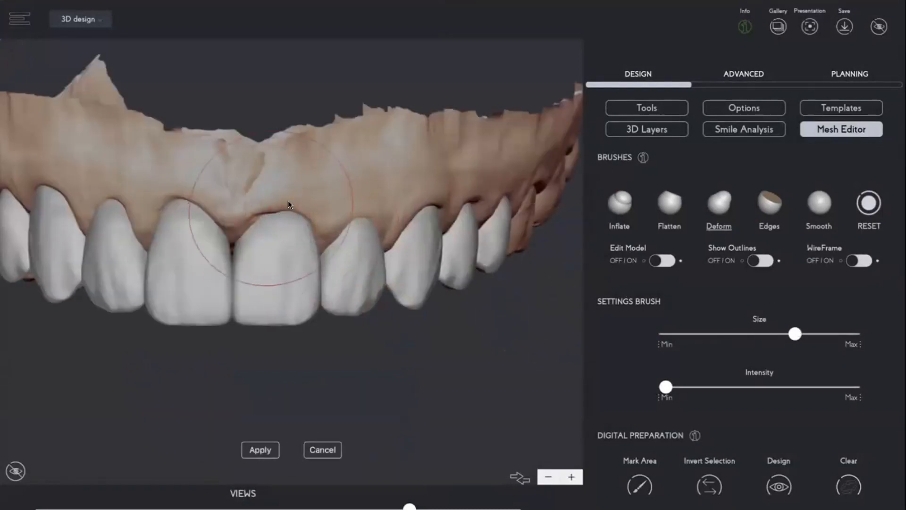
drag(358, 204, 359, 214)
click(658, 260)
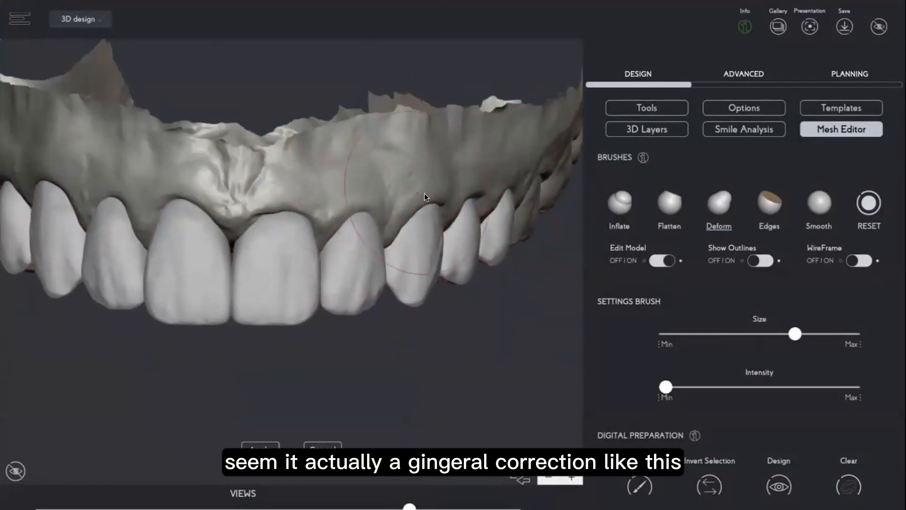
Deform the gingiva above the central incisors to raise the gum line.
drag(424, 194, 395, 166)
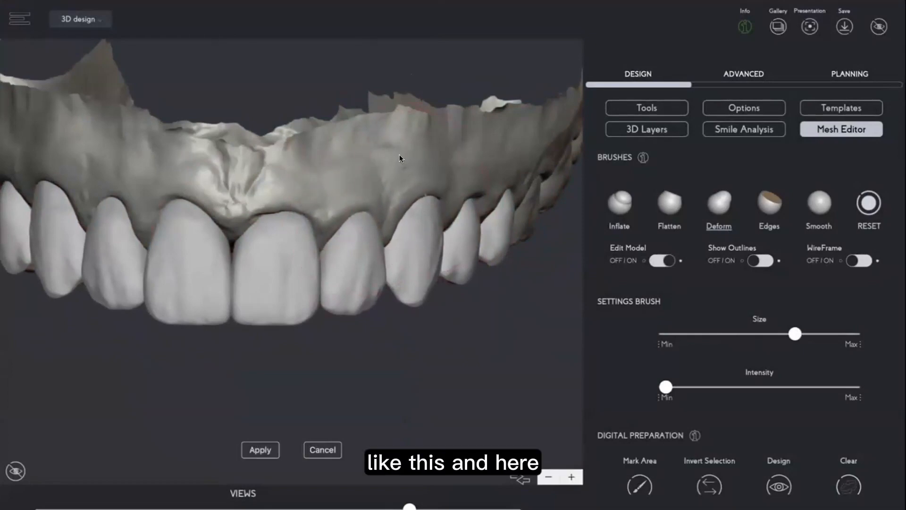
mouse_move(277, 200)
mouse_down()
mouse_move(277, 179)
mouse_move(270, 180)
mouse_up()
drag(294, 134, 293, 236)
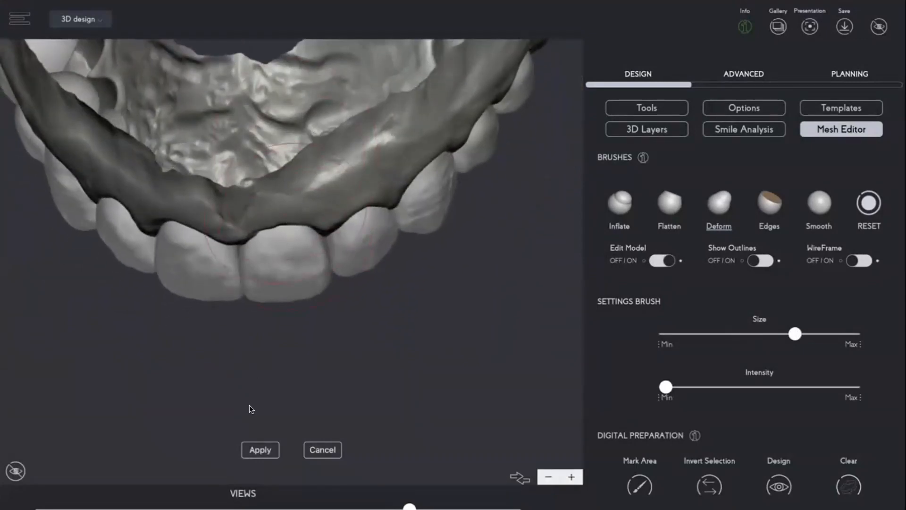
drag(250, 404, 281, 288)
Smooth the edited gingiva with the Smooth brush and reshape it further with the Deform brush.
click(822, 205)
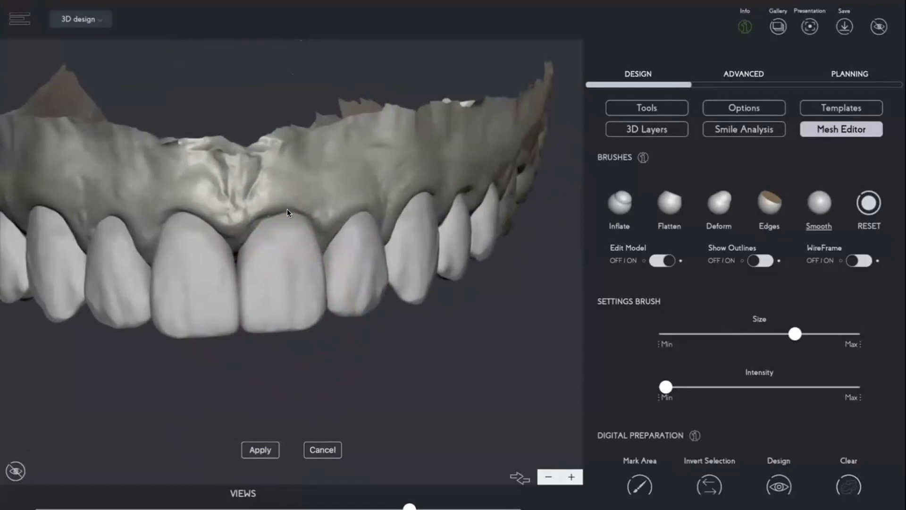
mouse_move(338, 340)
mouse_down()
mouse_move(370, 340)
mouse_move(348, 356)
mouse_move(105, 398)
mouse_move(86, 380)
mouse_move(365, 364)
mouse_move(362, 344)
mouse_move(80, 355)
mouse_move(75, 373)
mouse_move(93, 361)
mouse_move(89, 368)
mouse_up()
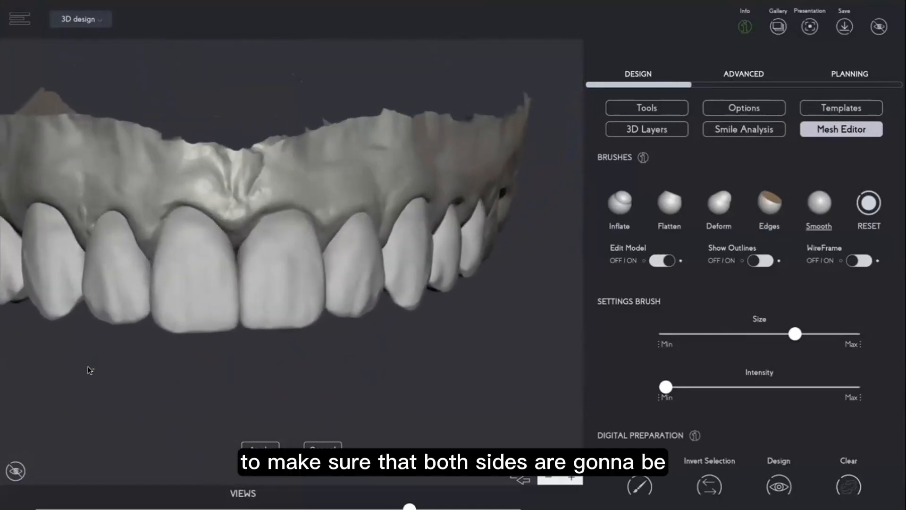
click(720, 206)
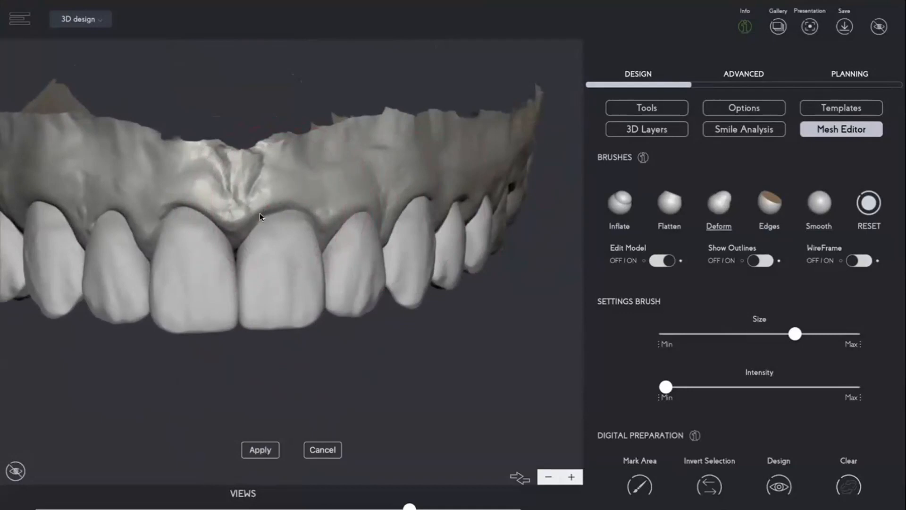
mouse_move(247, 371)
mouse_down()
mouse_move(260, 407)
mouse_move(258, 365)
mouse_move(269, 350)
mouse_up()
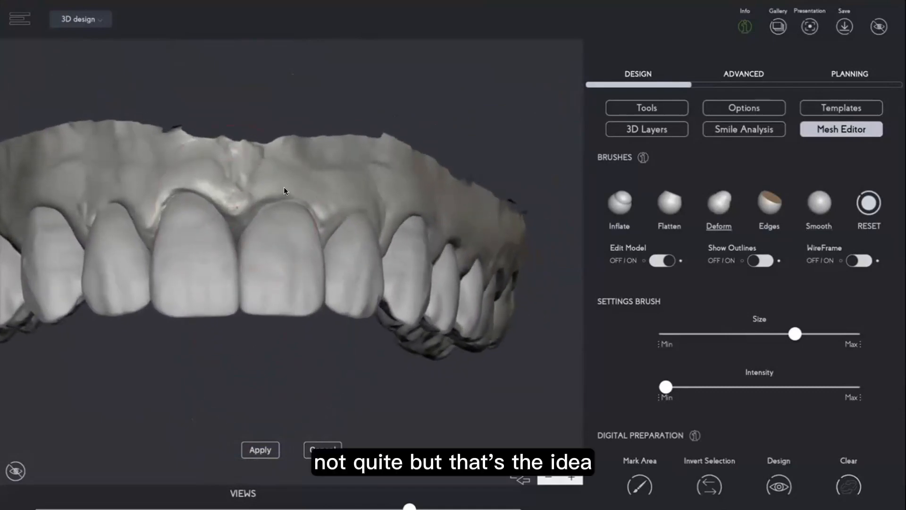
mouse_move(318, 95)
mouse_down()
mouse_move(315, 140)
mouse_move(314, 124)
mouse_up()
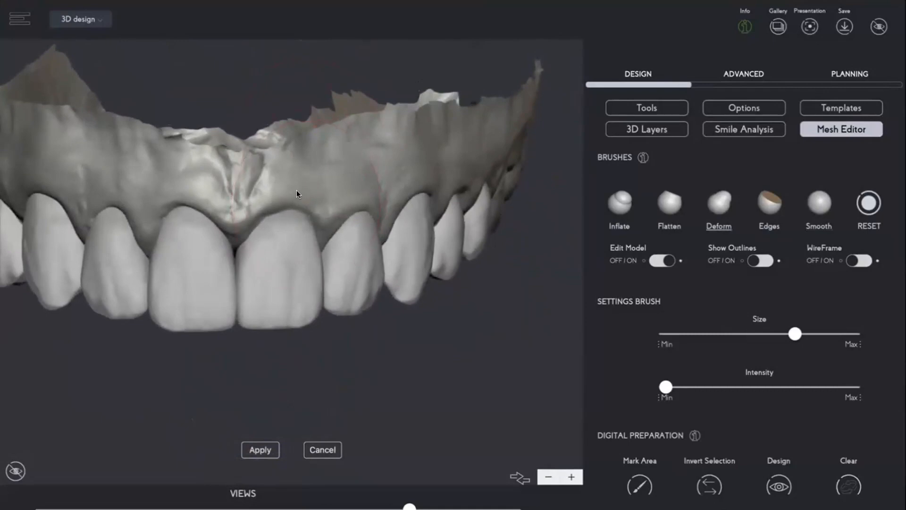
Smooth the gingival margin once more and apply the mesh edits.
click(818, 202)
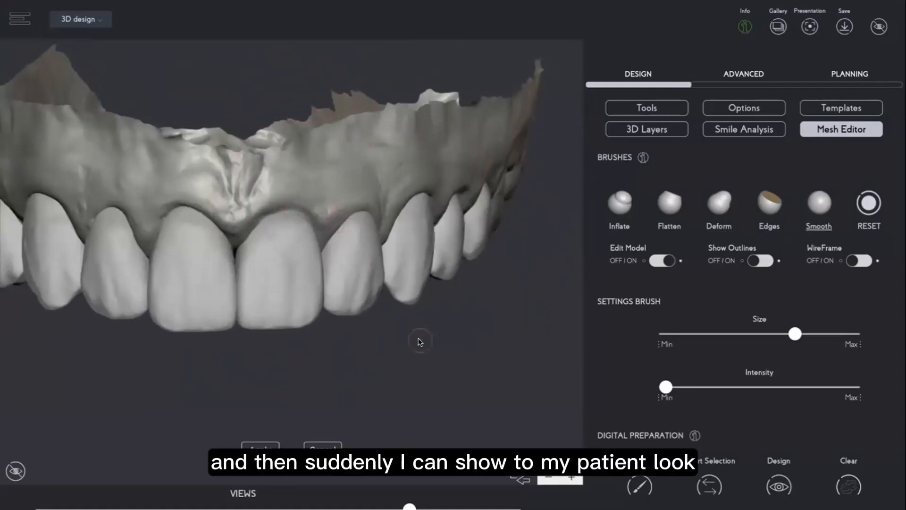
drag(419, 339, 424, 344)
click(253, 449)
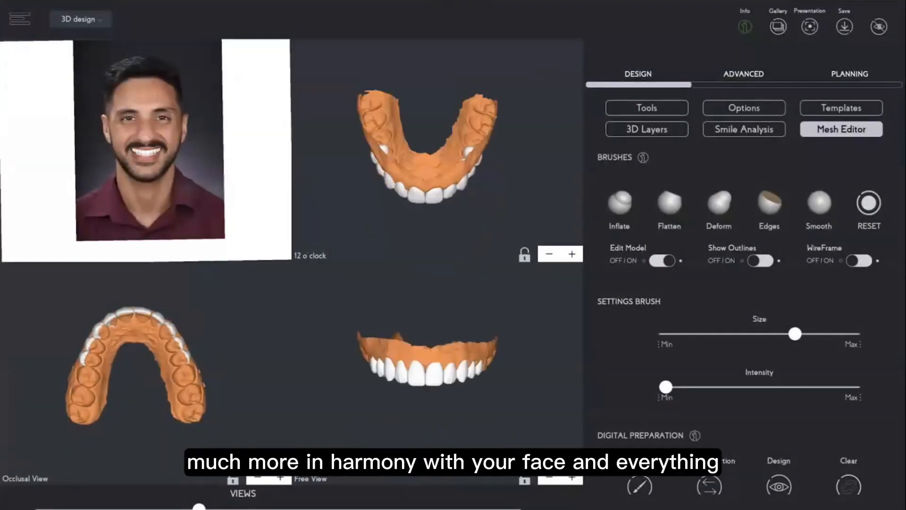
Open the 3D Layers settings and review the layer opacity controls.
click(644, 130)
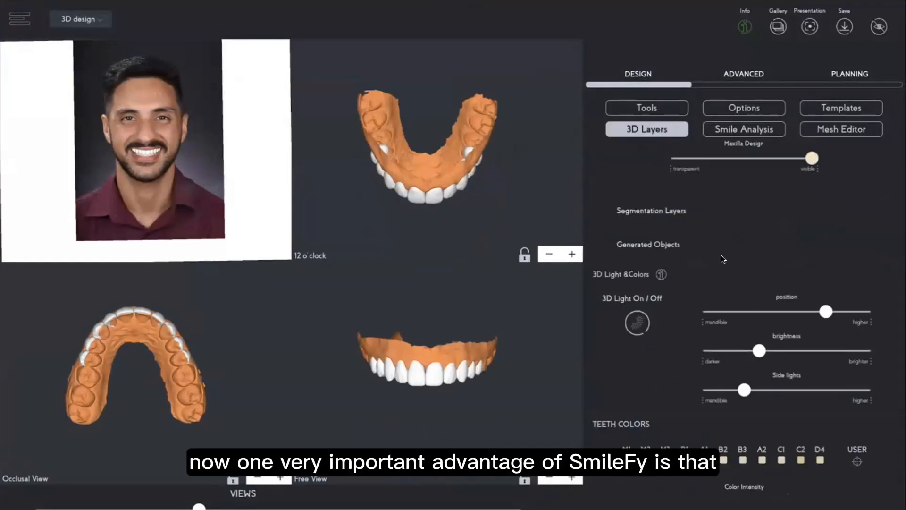
scroll(722, 260, up, 5)
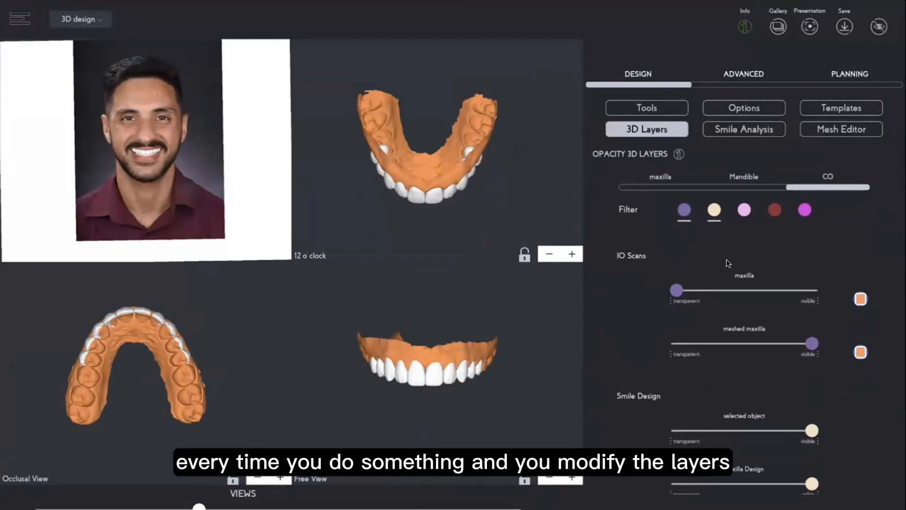
scroll(744, 398, down, 3)
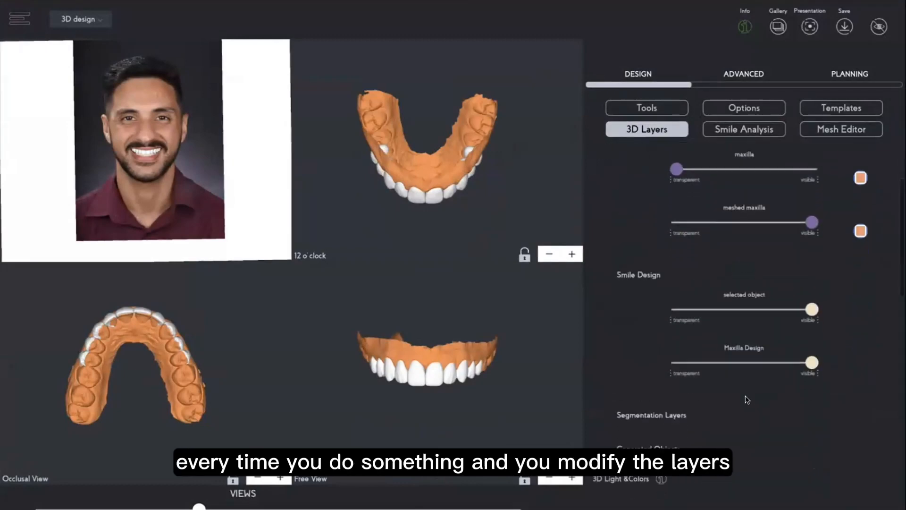
scroll(746, 399, up, 3)
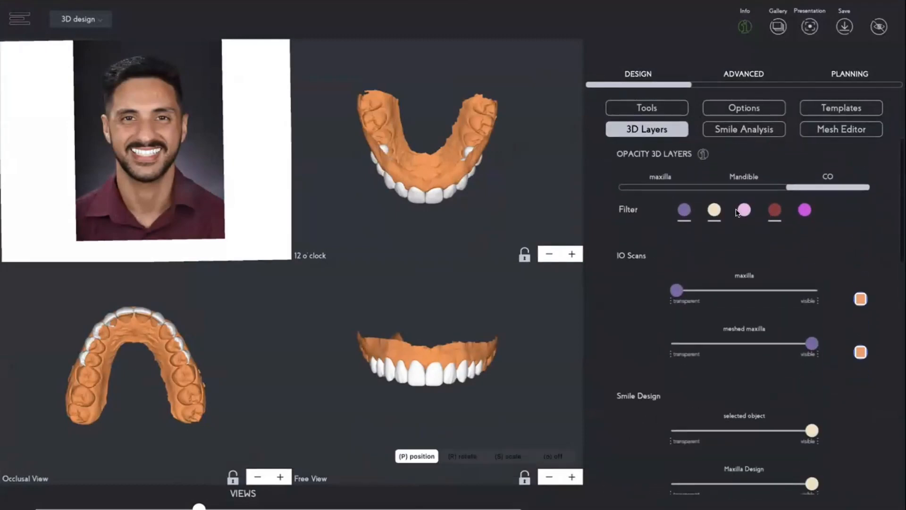
scroll(757, 307, down, 4)
scroll(757, 307, up, 4)
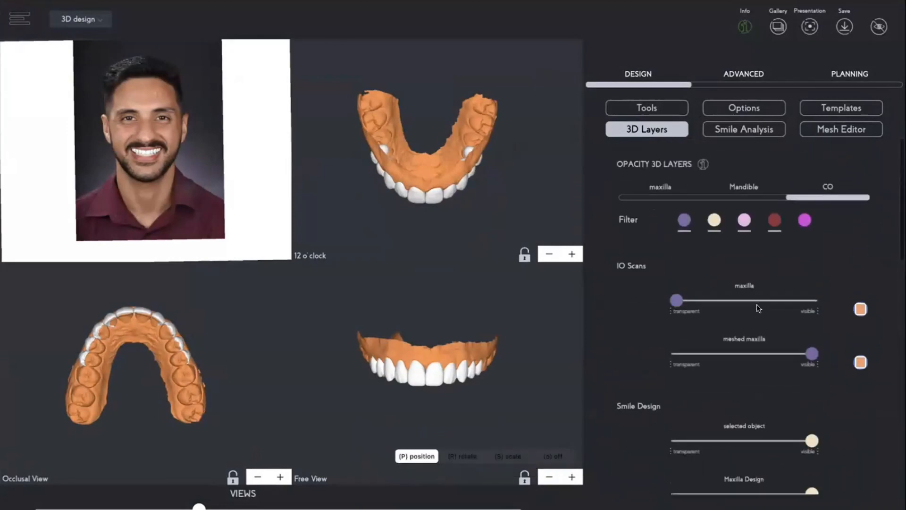
scroll(742, 321, down, 4)
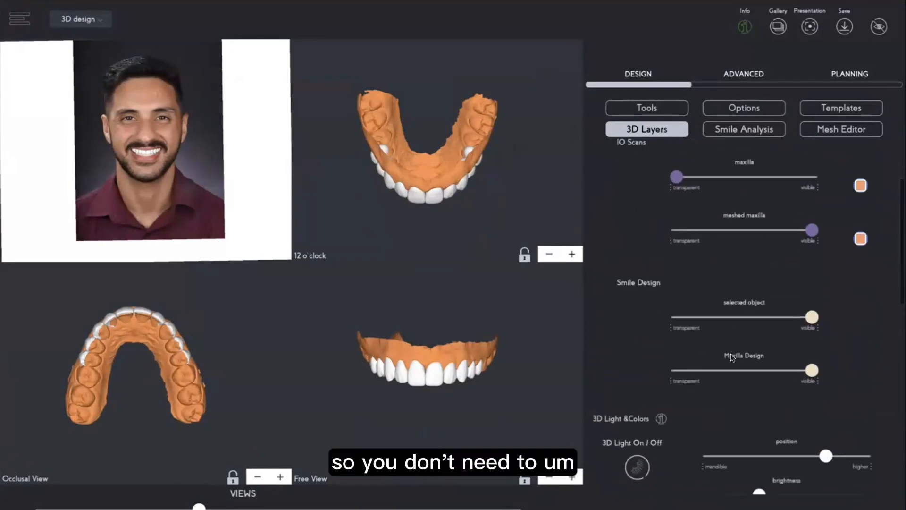
scroll(733, 358, up, 4)
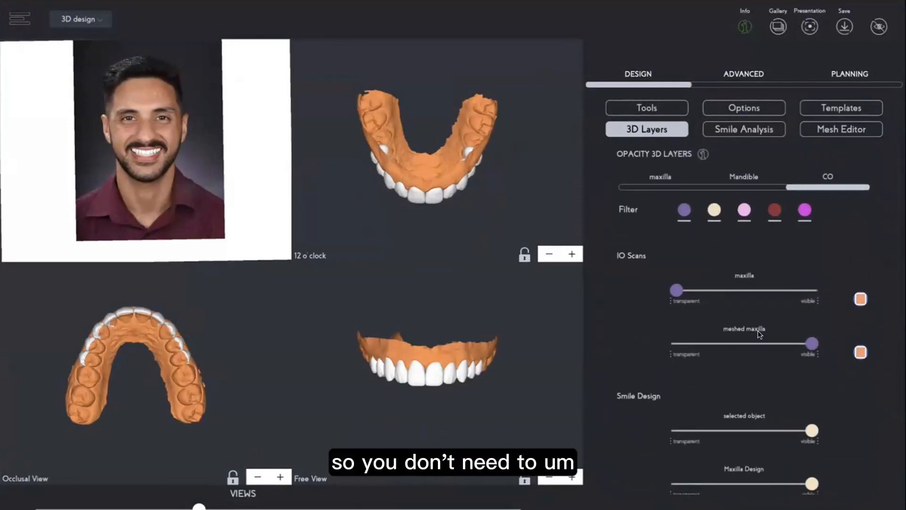
Make the meshed maxilla transparent and the original maxilla scan fully visible.
drag(810, 343, 648, 343)
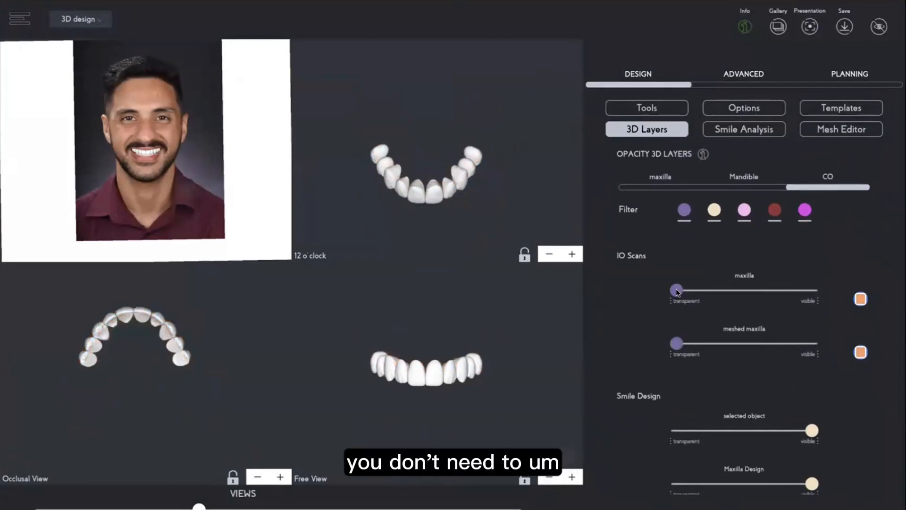
drag(676, 289, 880, 295)
scroll(477, 395, up, 3)
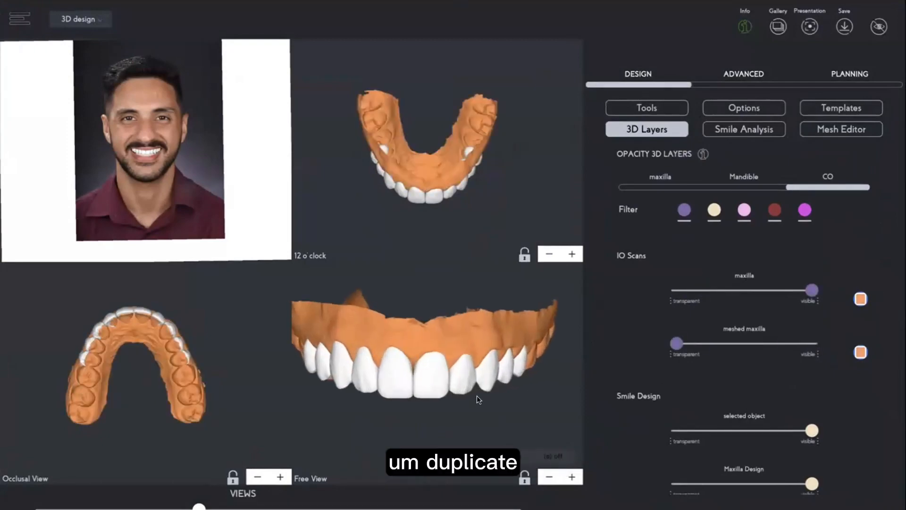
scroll(477, 395, left, 1)
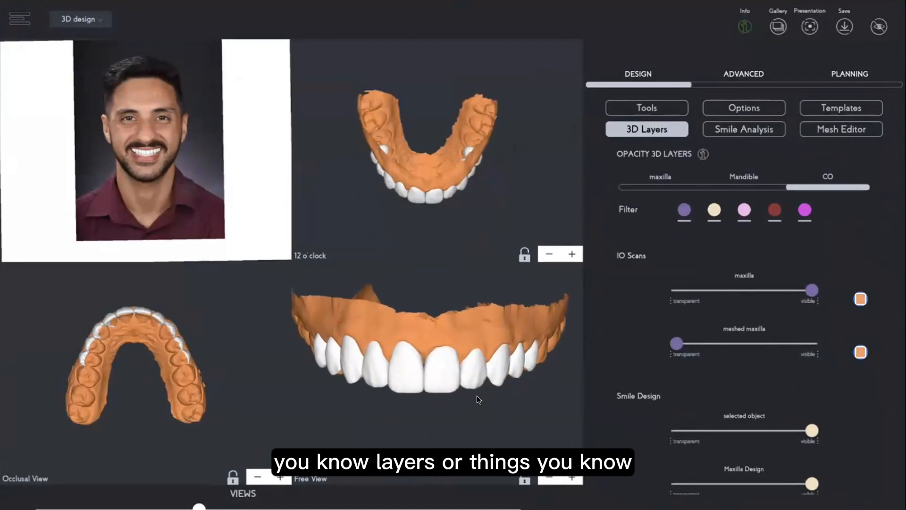
scroll(477, 396, up, 2)
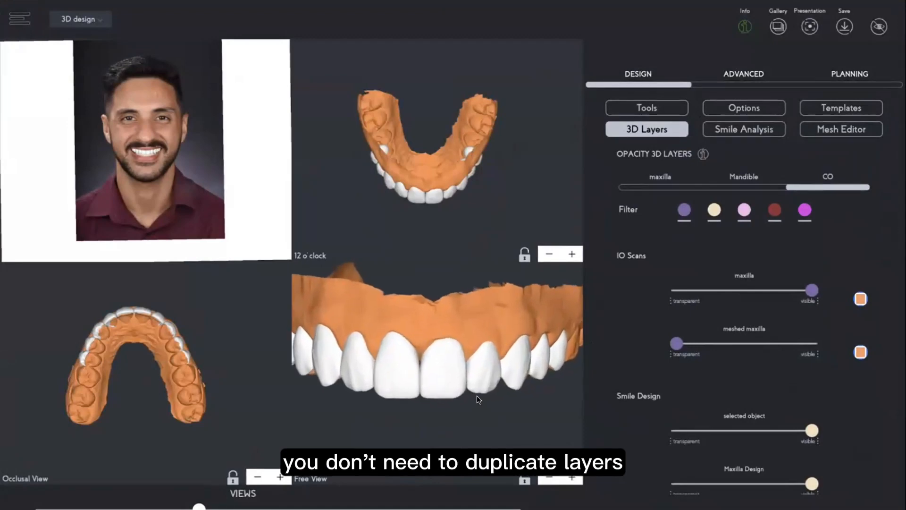
Try recolouring the meshed maxilla layer in the colour picker.
click(860, 351)
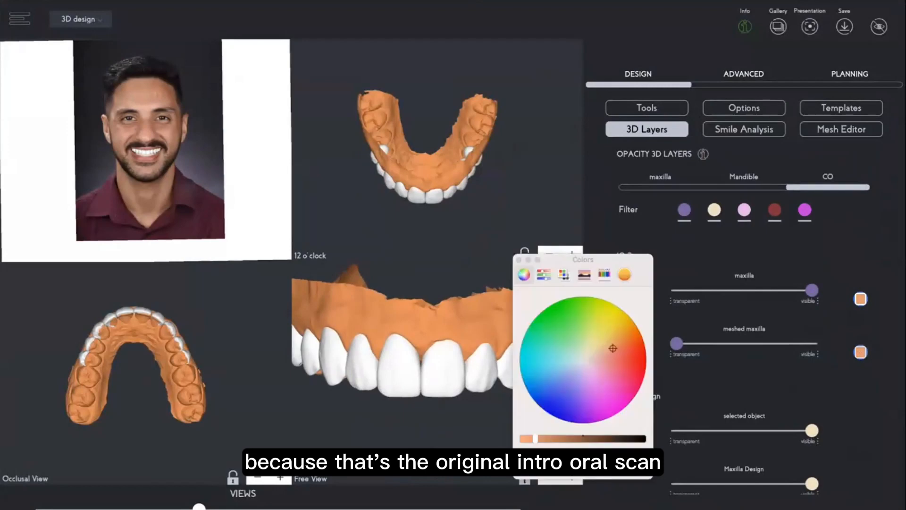
click(616, 375)
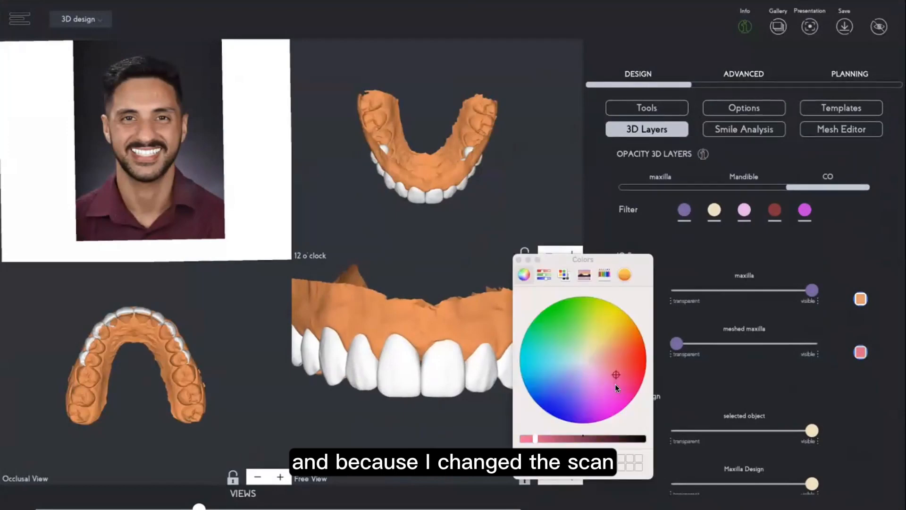
click(642, 370)
click(630, 327)
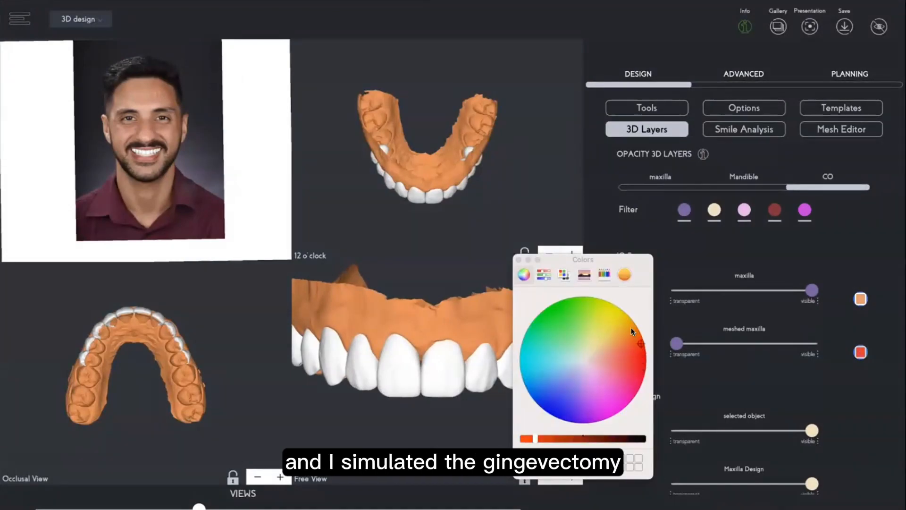
click(518, 260)
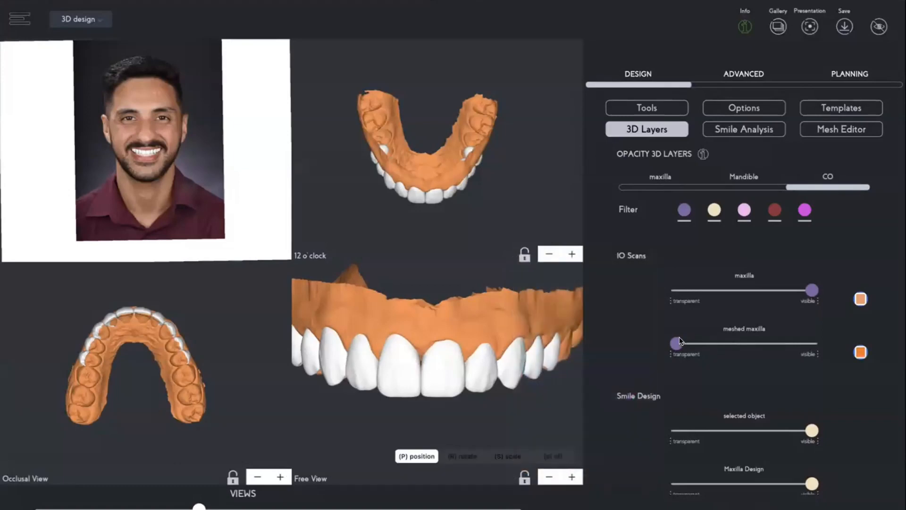
Colour the original maxilla scan layer pink.
click(860, 299)
click(616, 375)
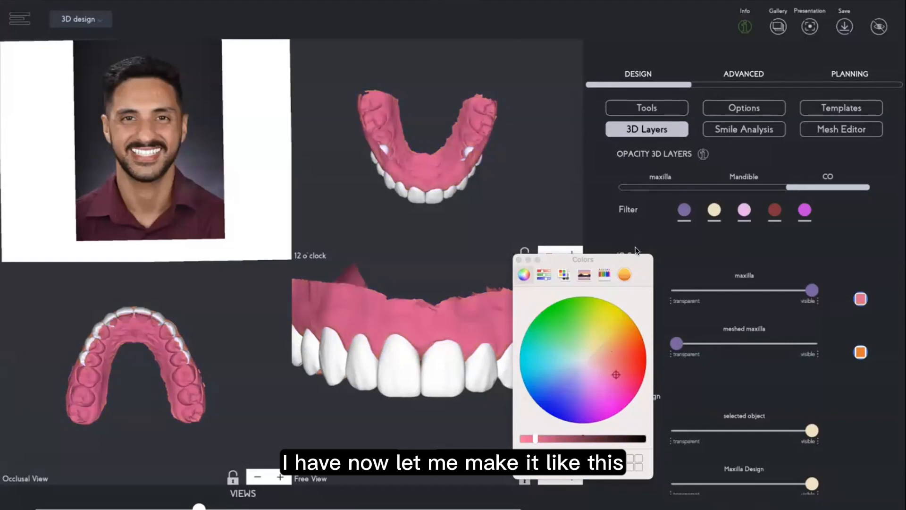
click(528, 259)
Set both the maxilla and meshed maxilla layers fully visible to overlay original and corrected gingiva.
drag(812, 290, 675, 292)
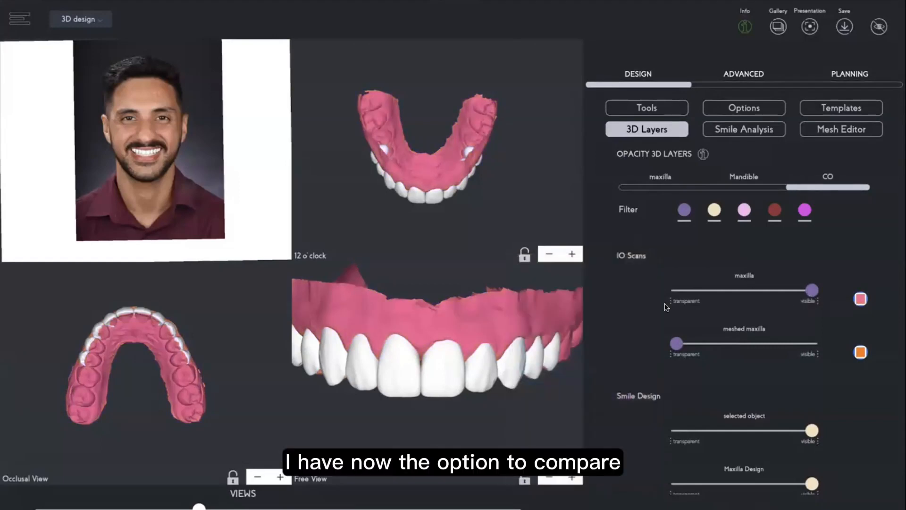
click(813, 343)
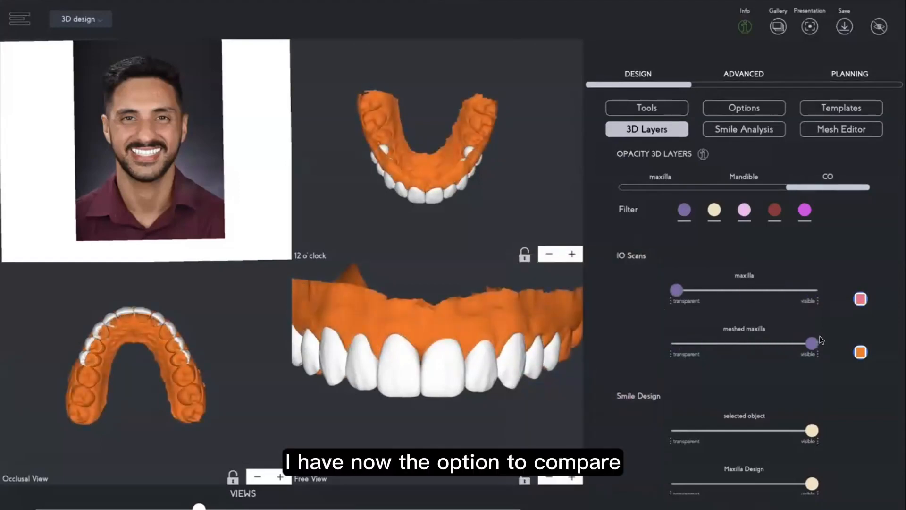
click(812, 290)
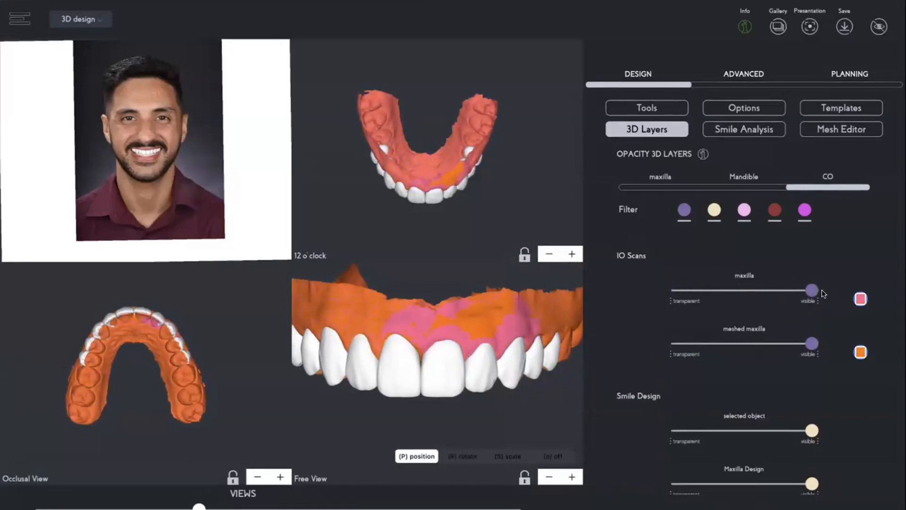
Make the meshed maxilla layer fully transparent so only the original pink maxilla scan shows.
drag(813, 290, 677, 344)
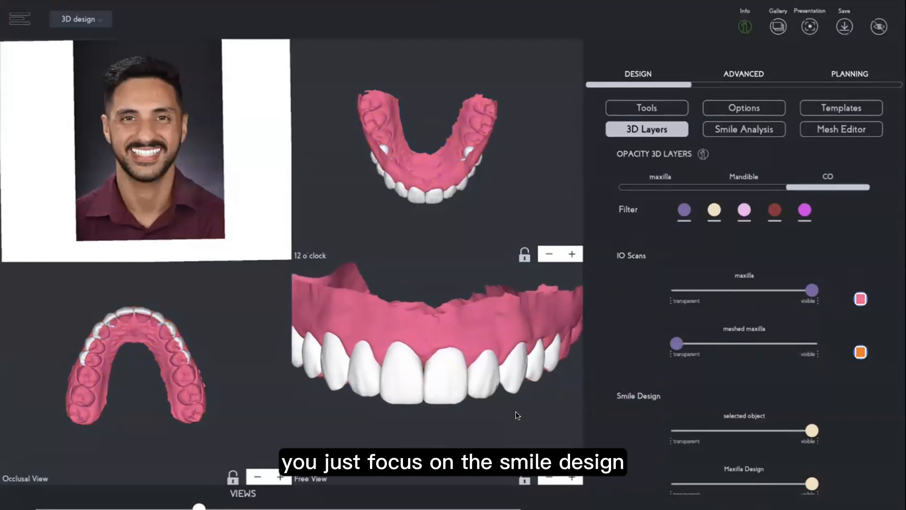
drag(536, 413, 465, 411)
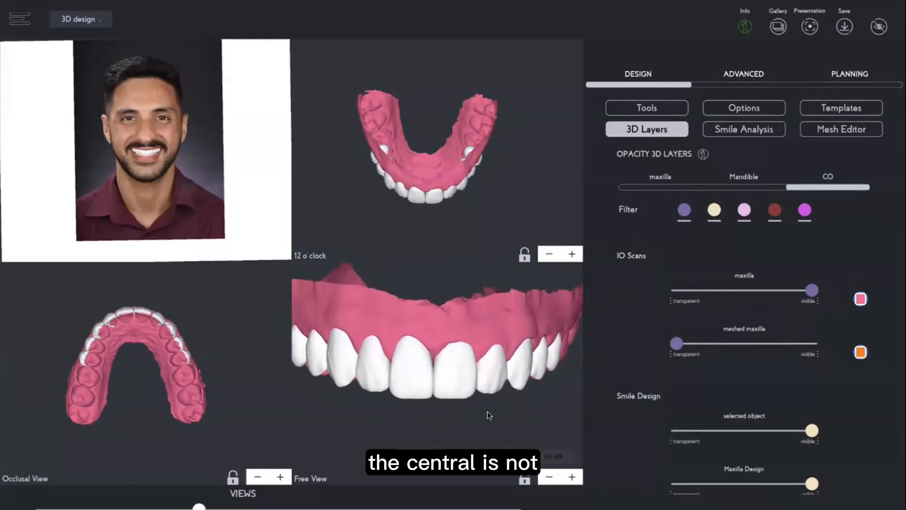
drag(480, 415, 480, 417)
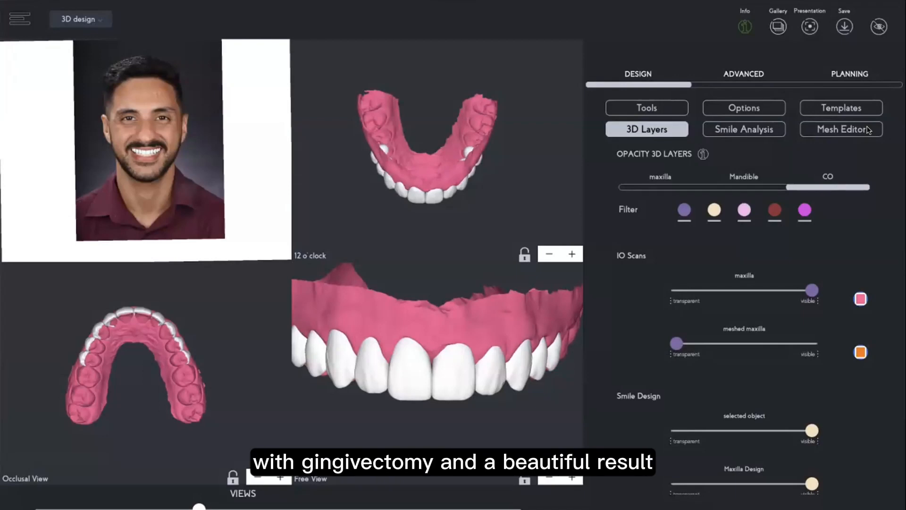
Generate a mockup shell with the Mockup CAD preset, then make the Maxilla Design layer transparent.
click(745, 73)
click(849, 129)
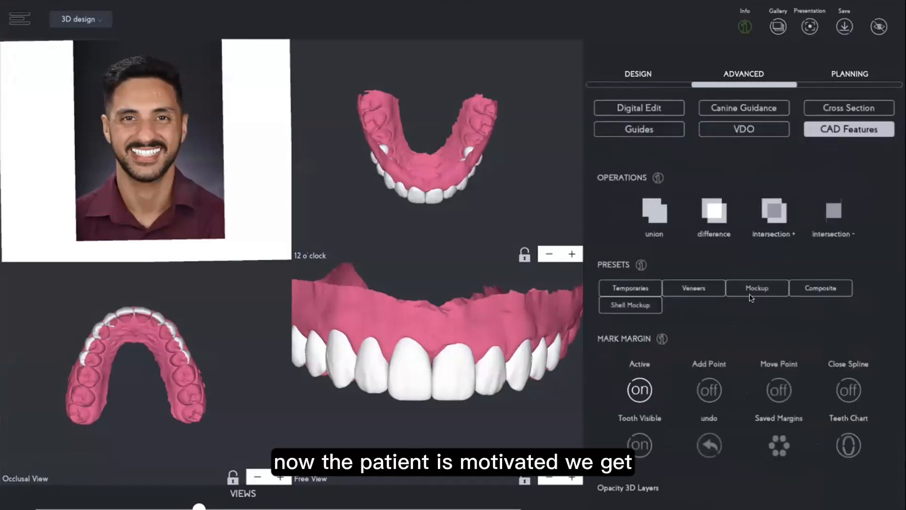
click(750, 288)
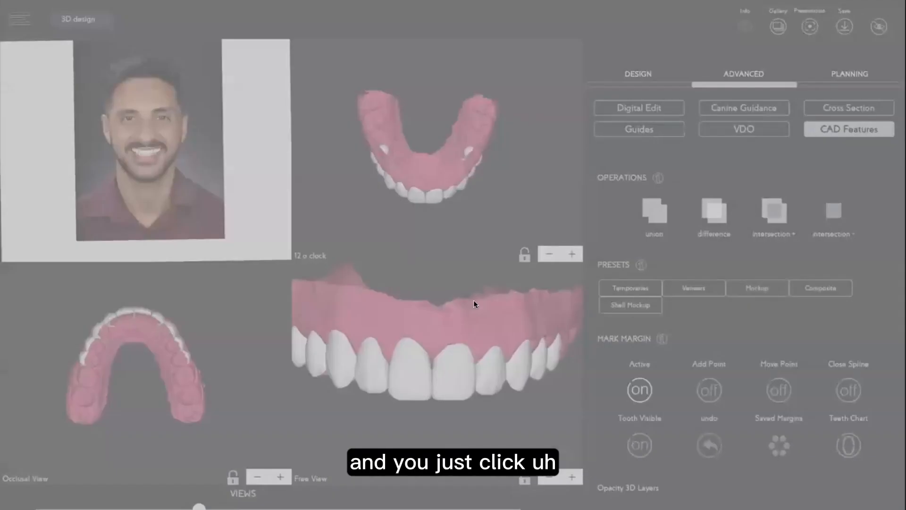
click(475, 283)
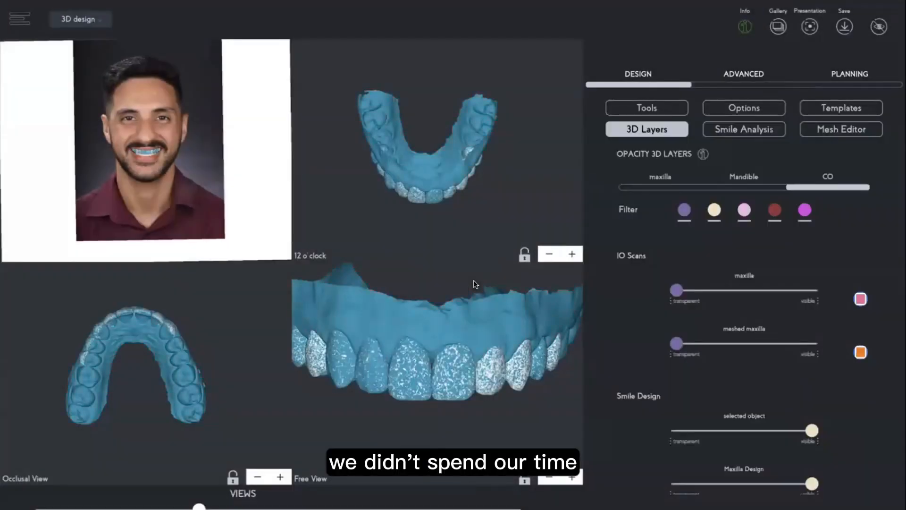
drag(811, 483, 652, 467)
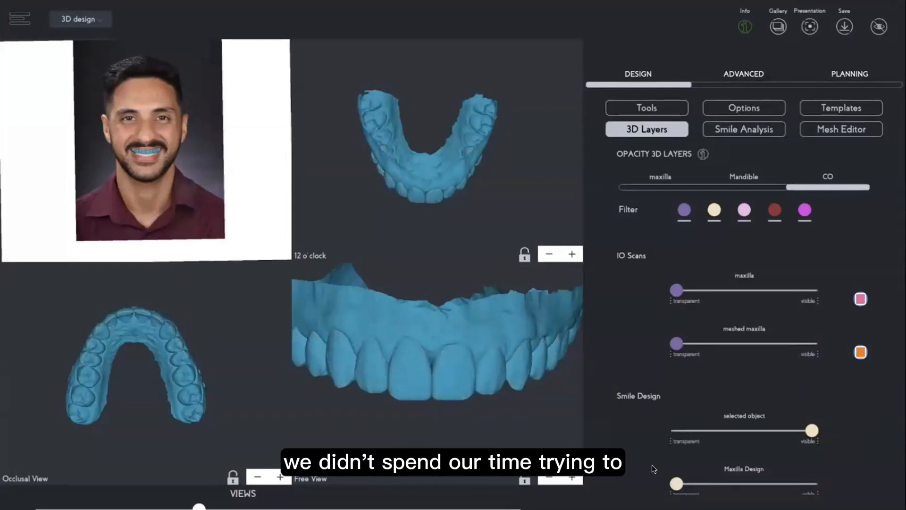